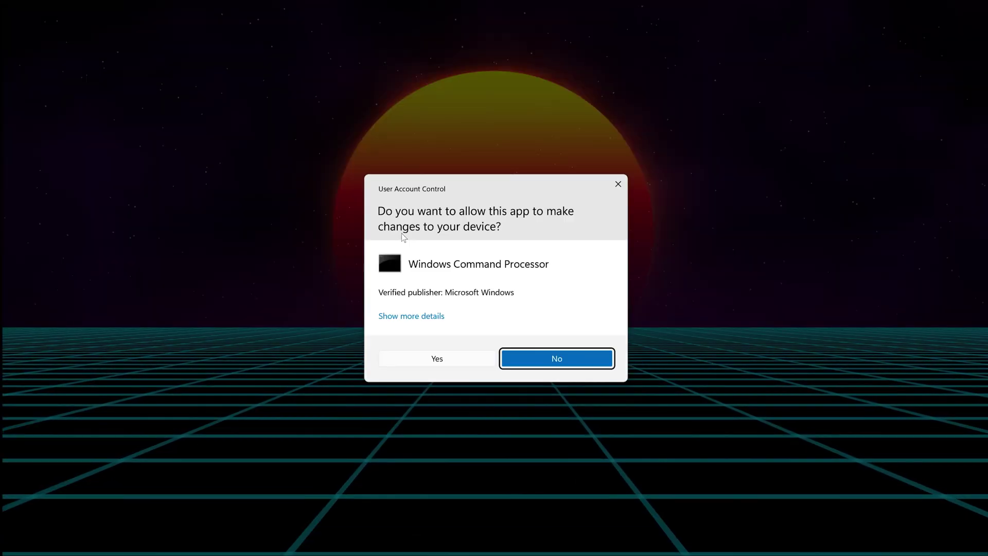
Allow the elevated Command Prompt to start, run sfc /scannow to check the system files, and exit the prompt.
click(428, 359)
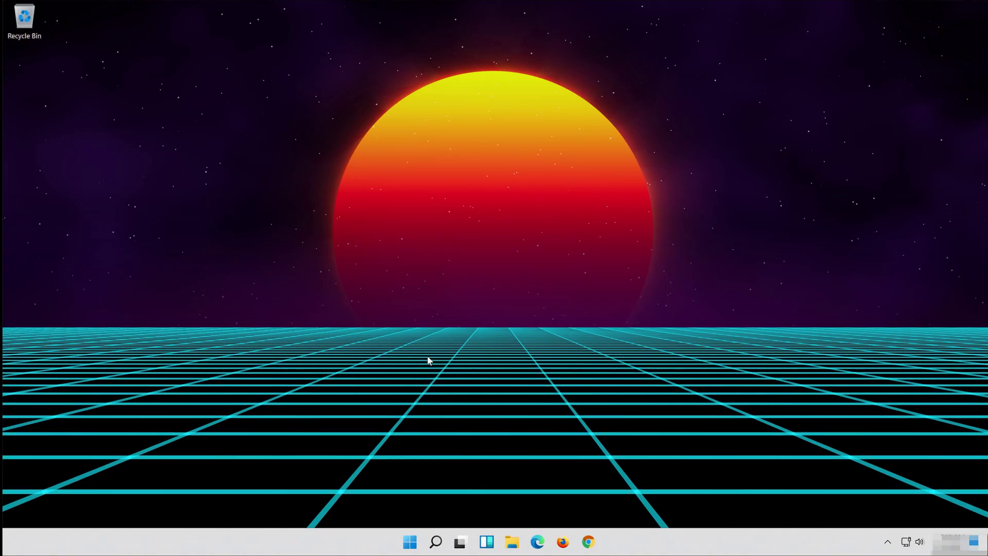
drag(339, 125, 493, 126)
text(sfc )
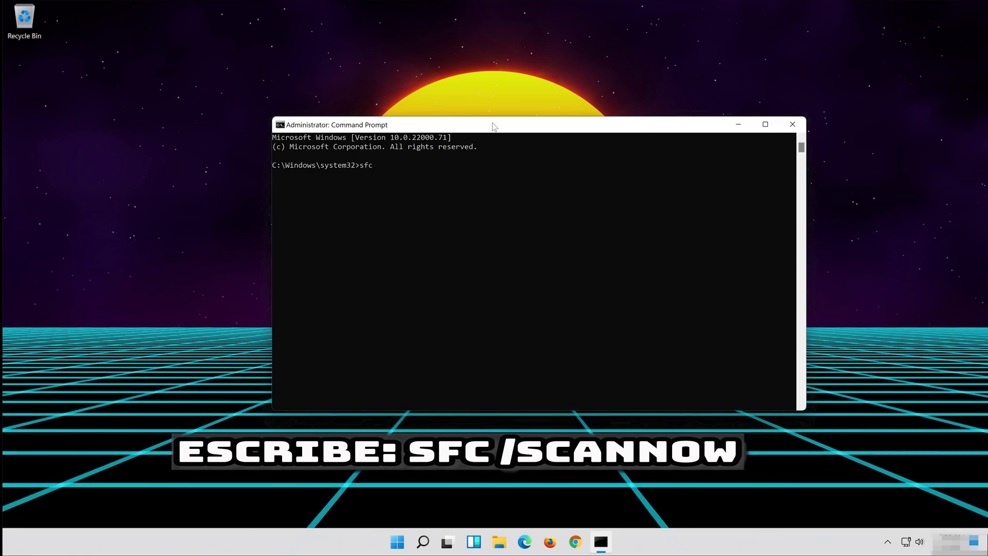
text(/)
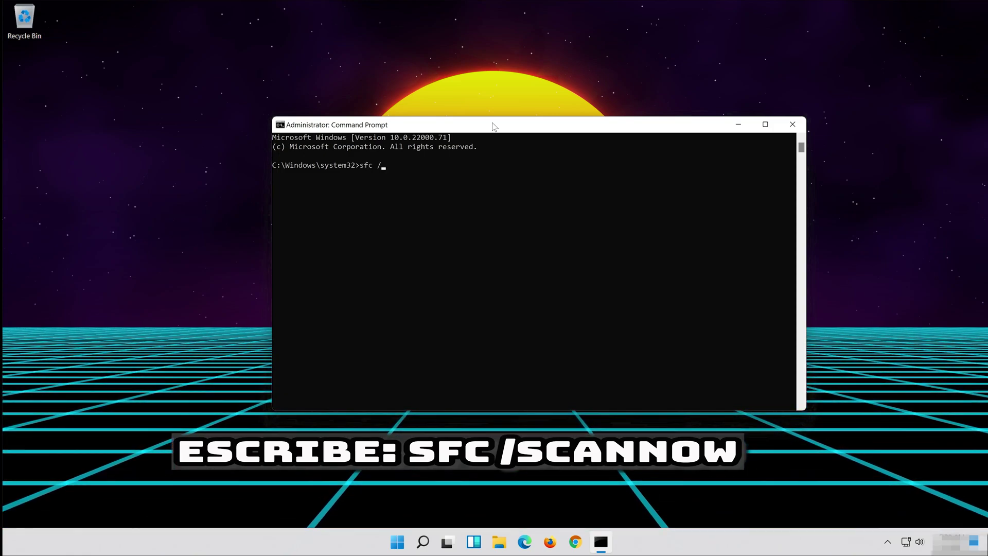
text(scannow)
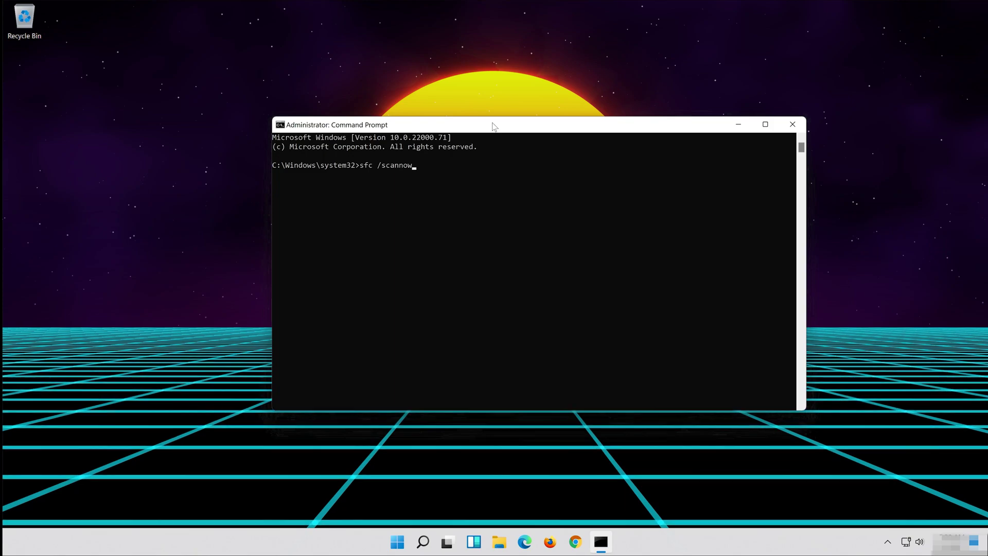
key(Return)
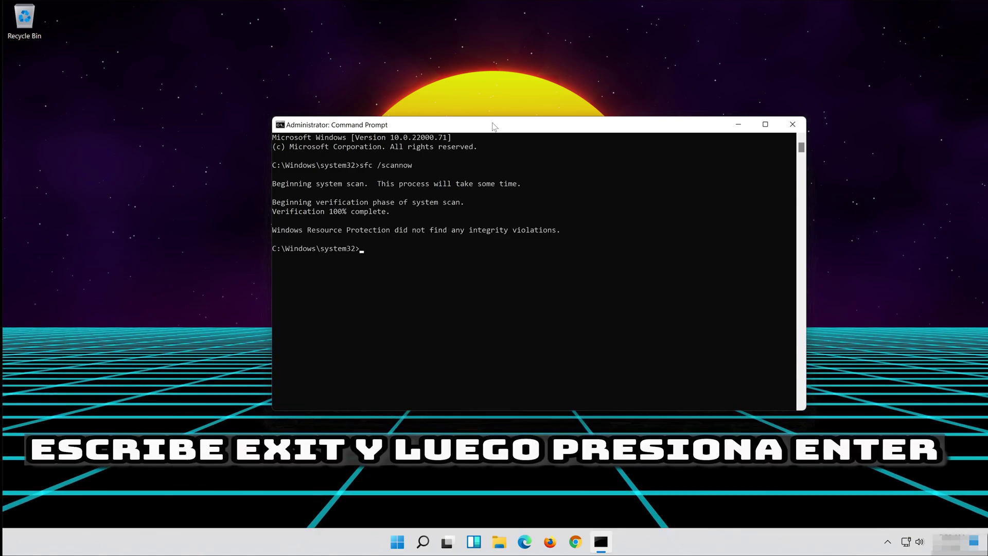
text(exit)
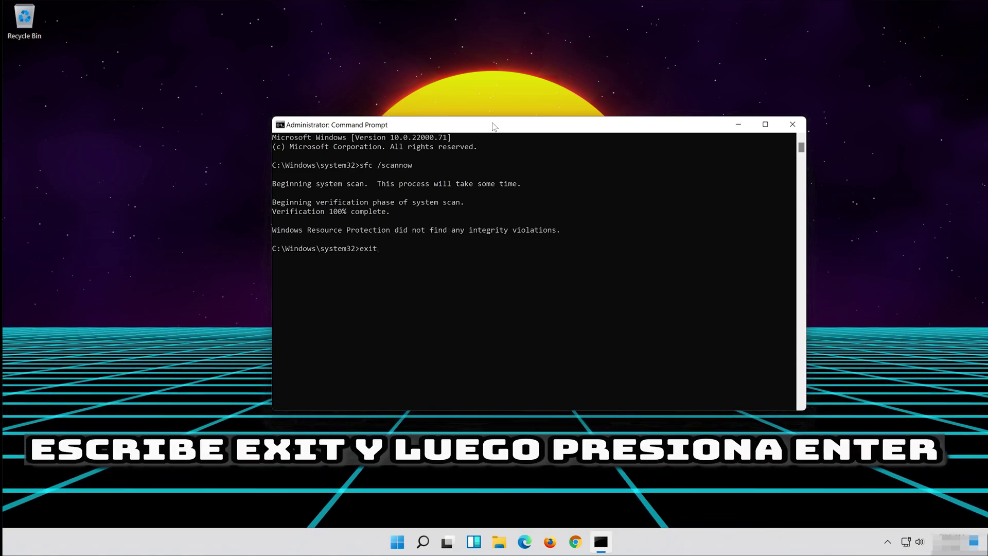
key(Return)
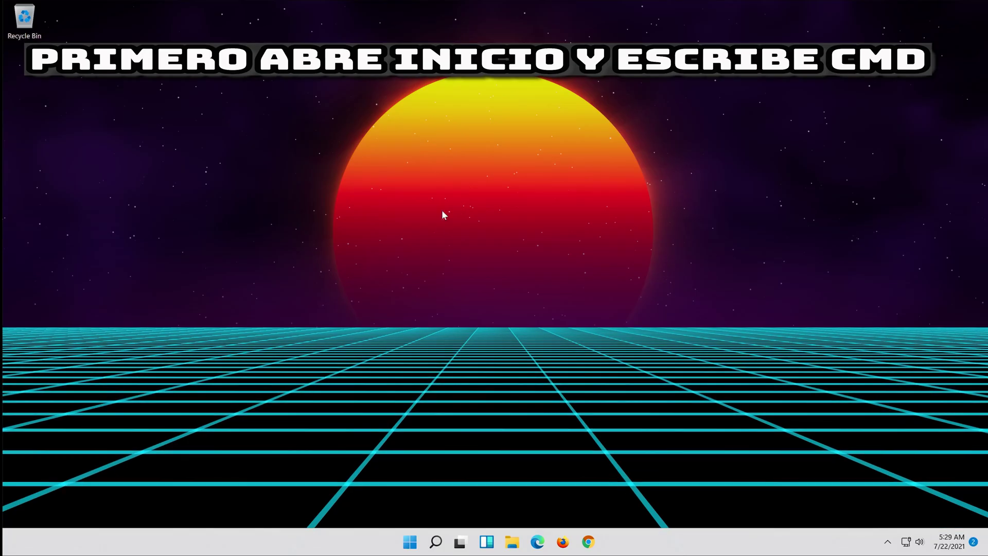
Search for cmd, run Command Prompt as administrator, and allow it to make changes to the device.
click(410, 541)
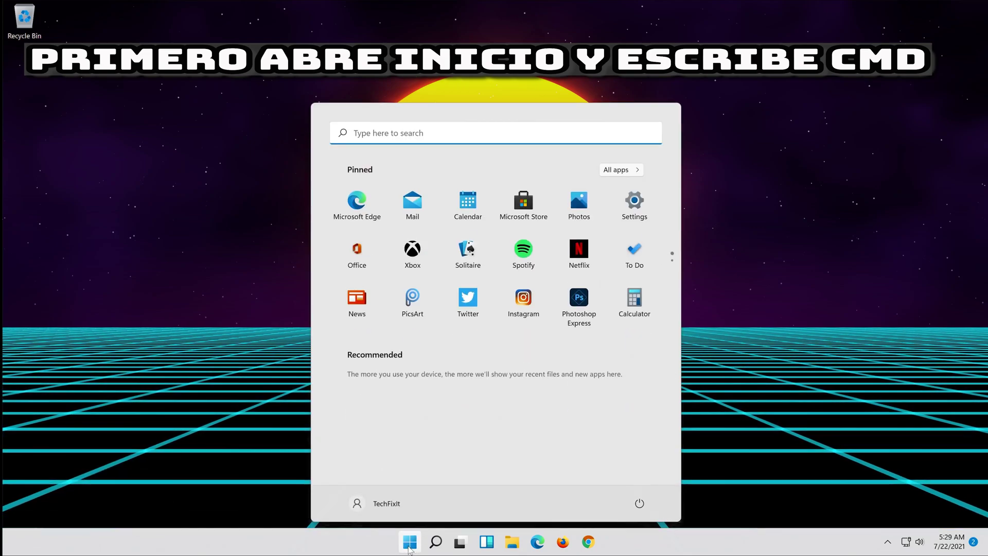
text(cmd)
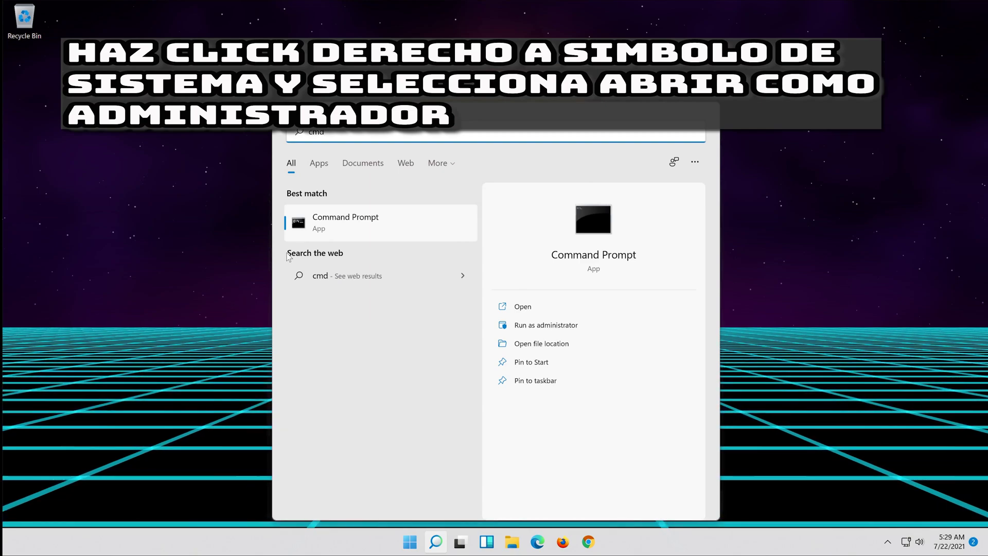
right_click(366, 215)
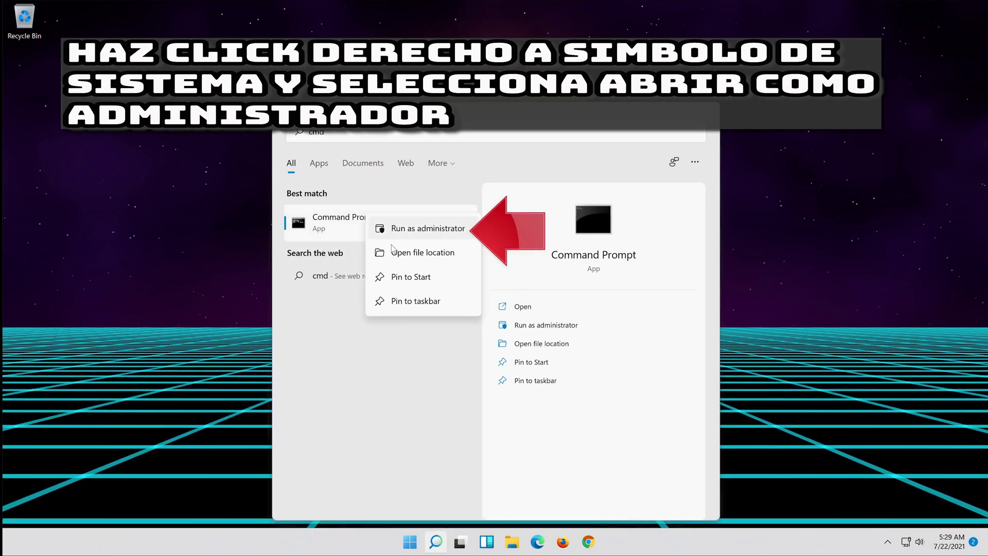
click(427, 231)
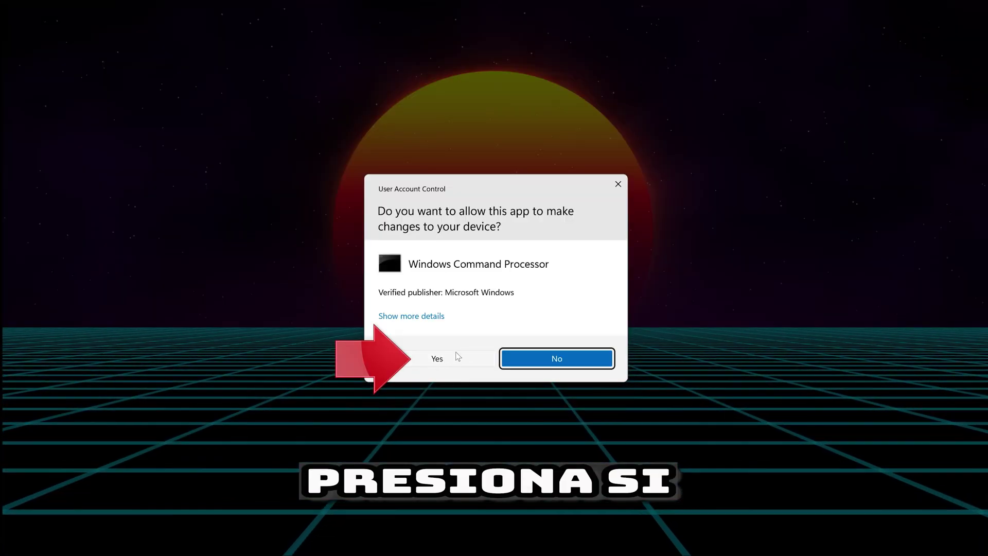
click(456, 359)
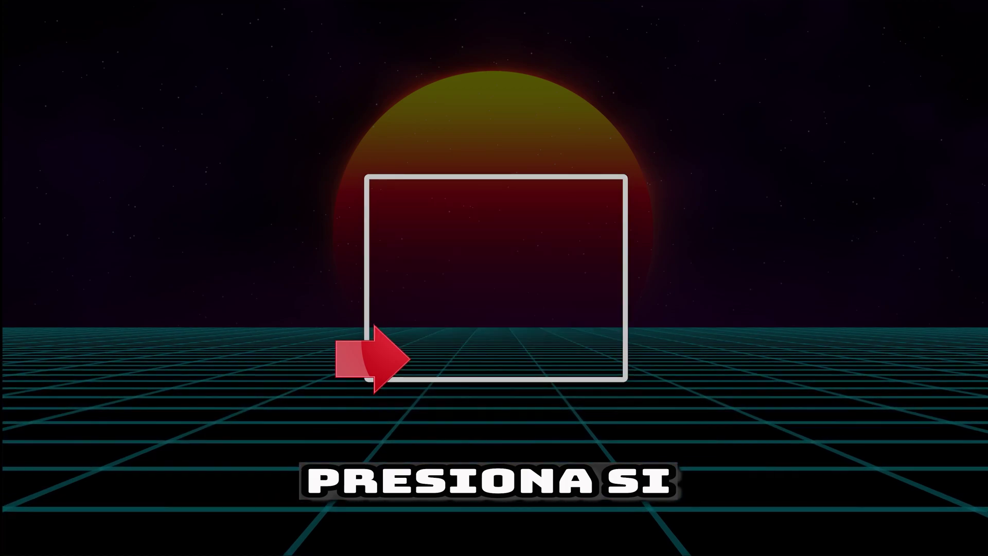
Run Dism /Online /Cleanup-Image /RestoreHealth in the elevated Command Prompt and exit it when the repair completes.
drag(294, 53, 497, 108)
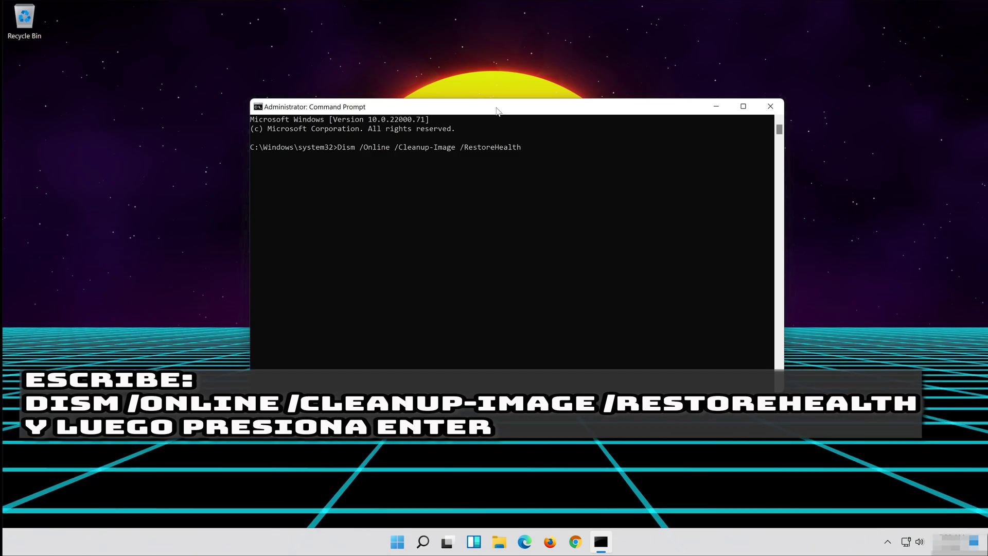
key(Return)
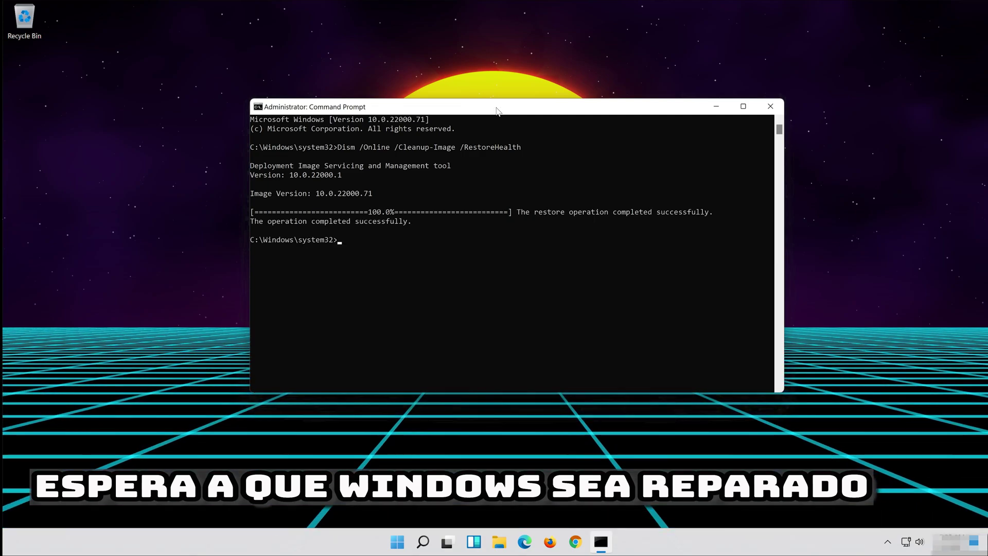
text(exit)
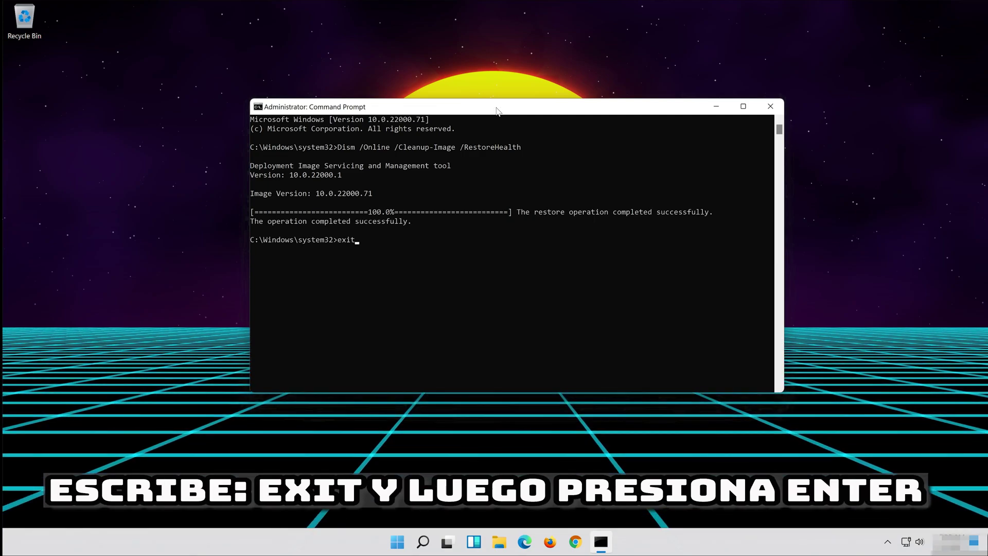
key(Return)
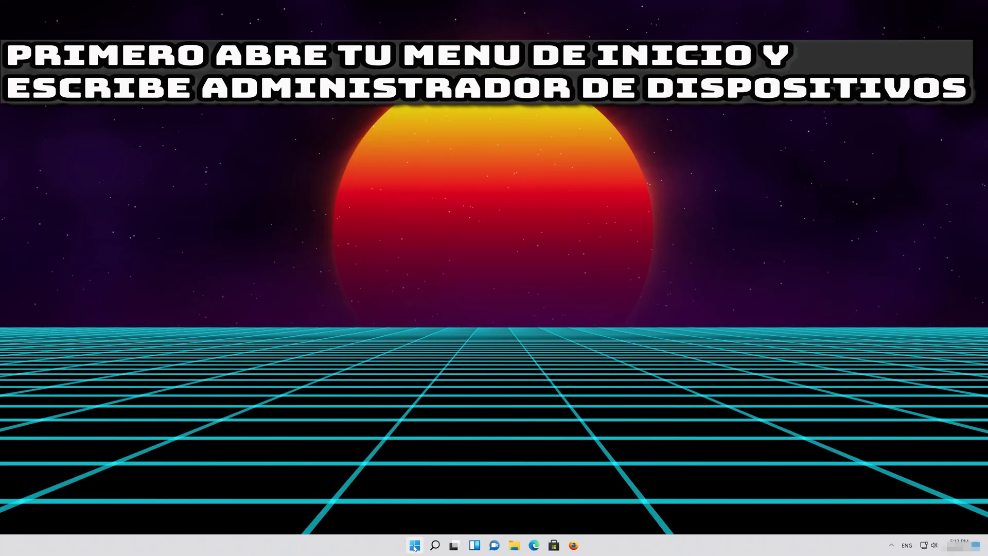
Search for device manager and open Device Manager.
click(415, 546)
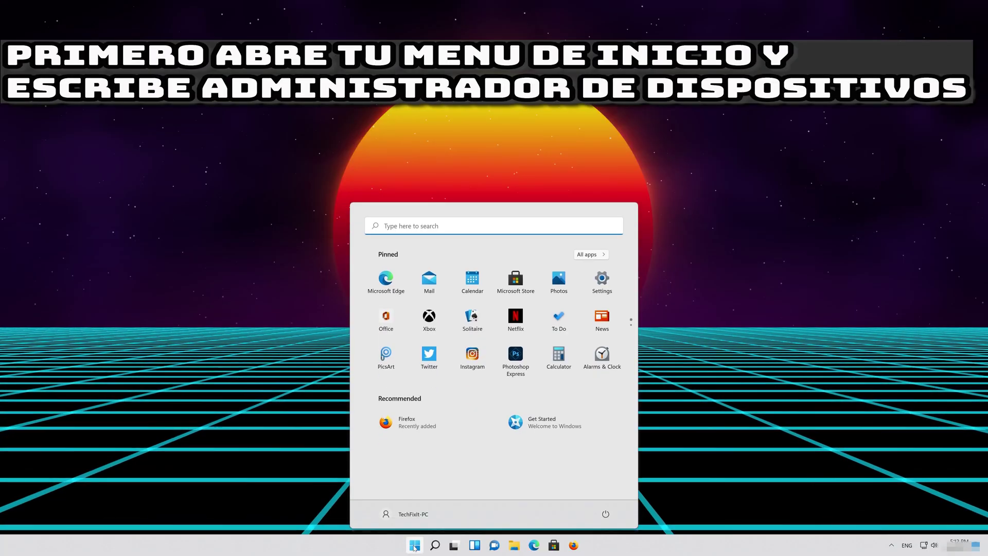
text(device manager)
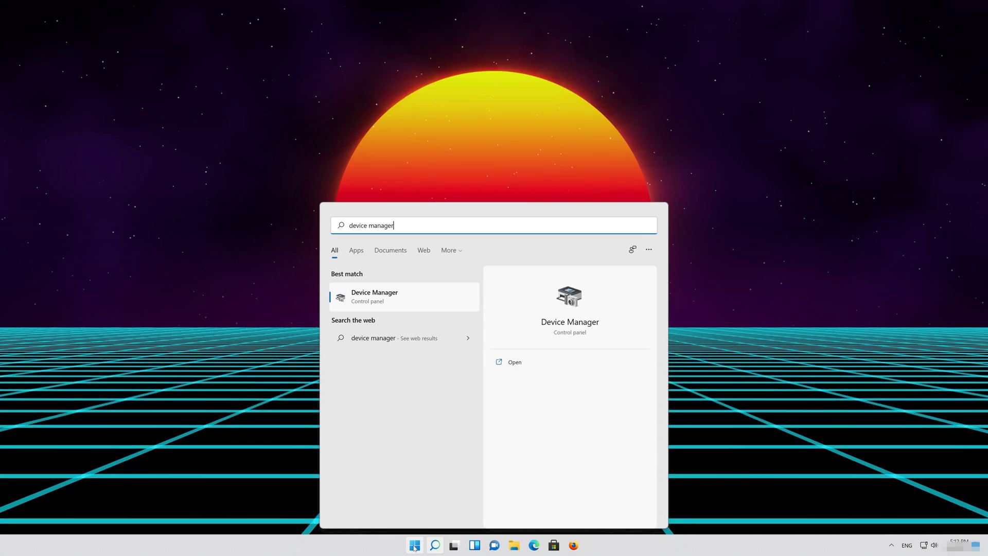
click(394, 300)
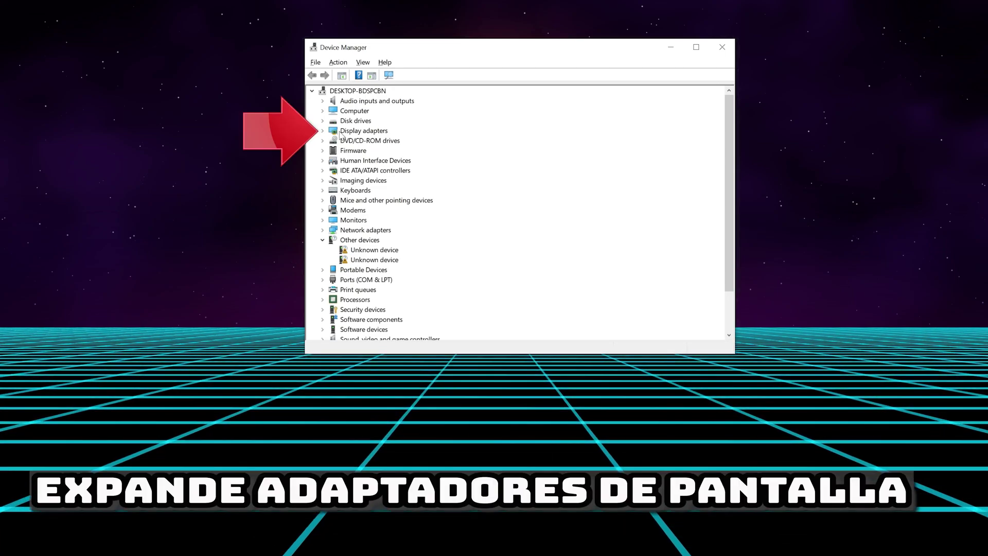
From the driver properties of the NVIDIA GeForce RTX 3080 Ti display adapter, search automatically for an updated driver.
click(323, 130)
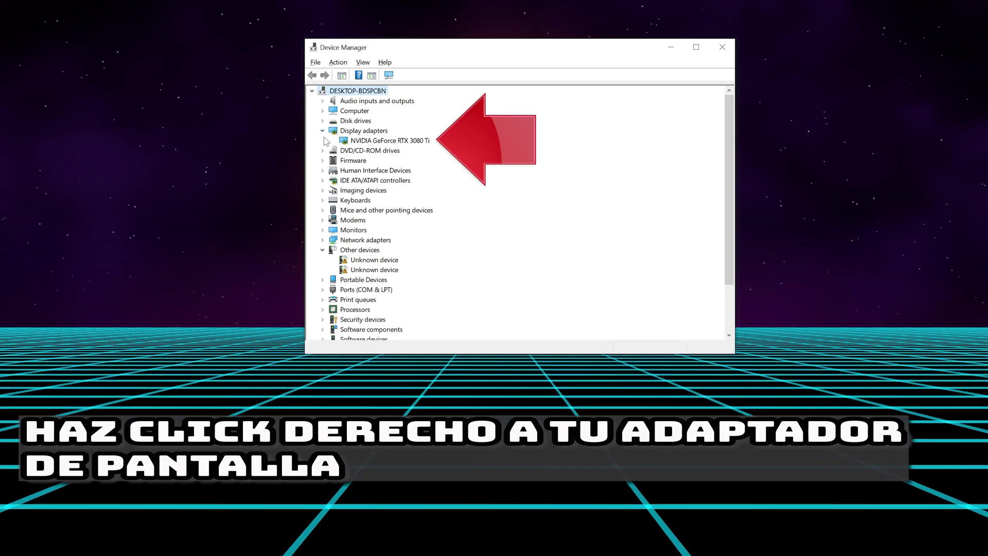
right_click(411, 143)
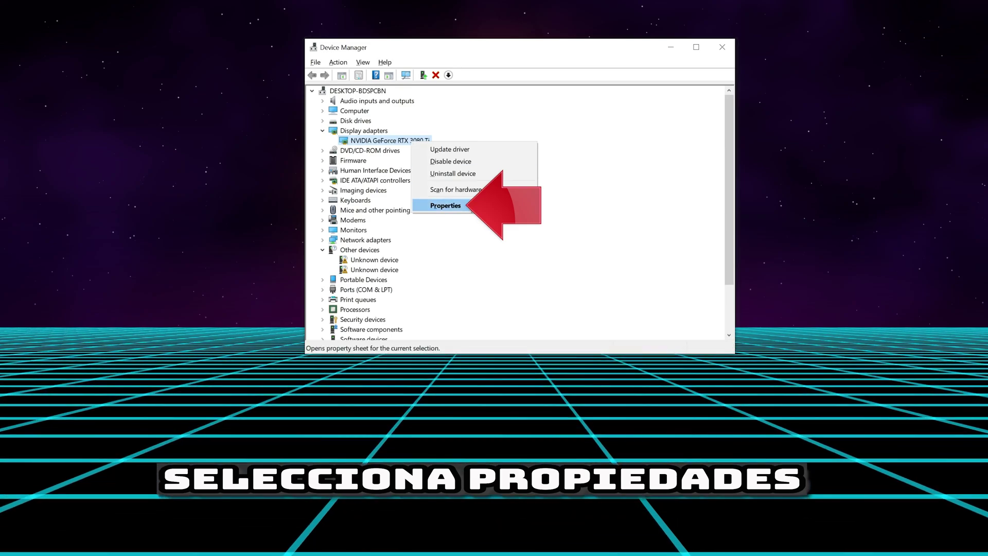
click(471, 206)
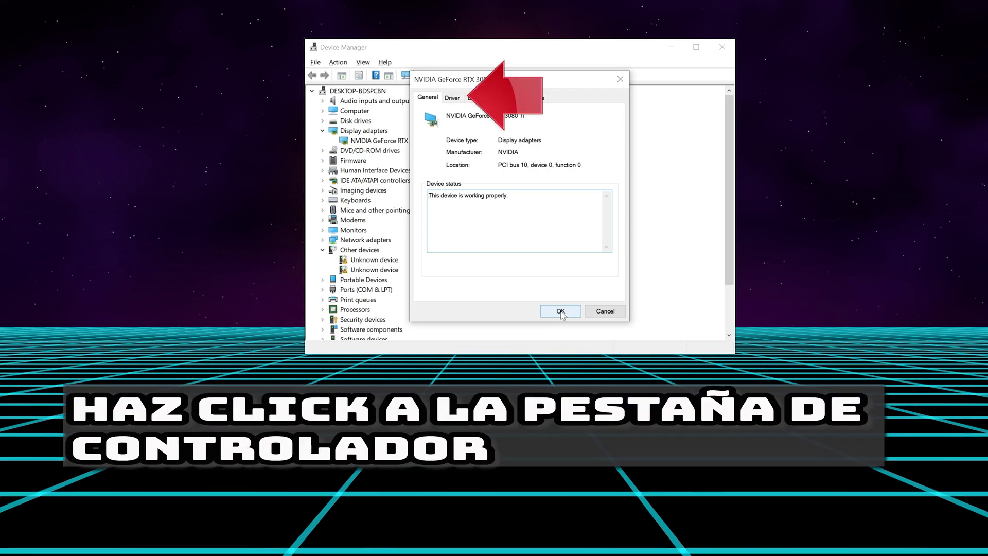
click(453, 98)
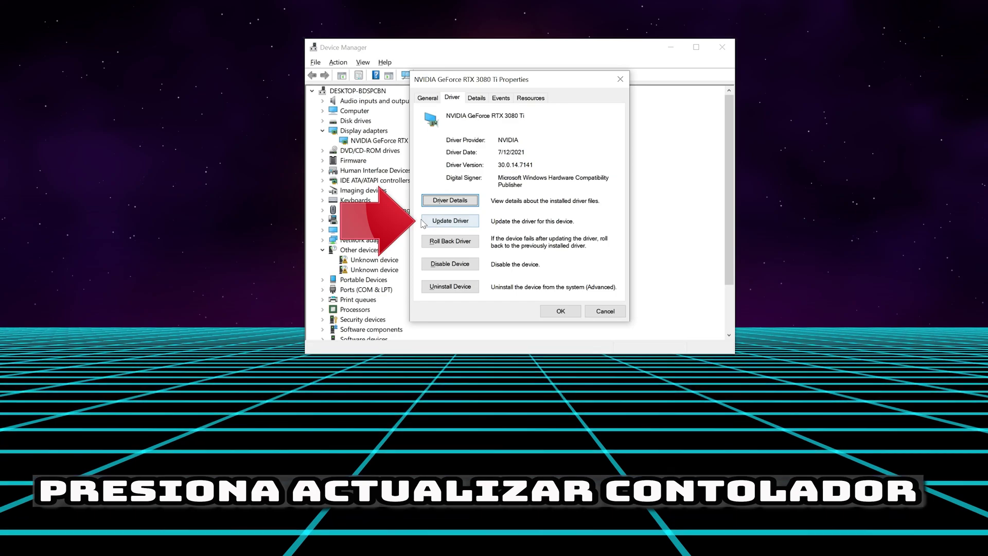
click(436, 223)
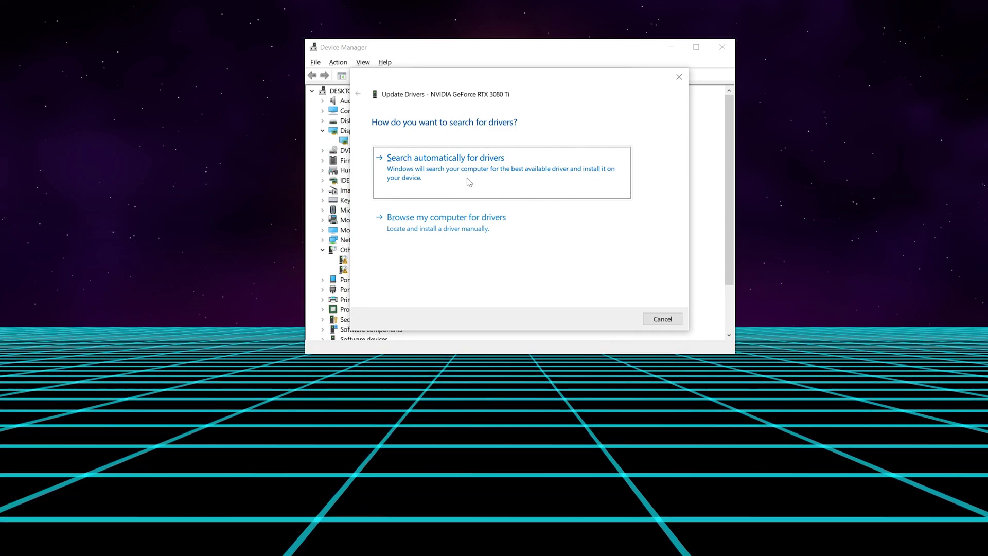
click(469, 182)
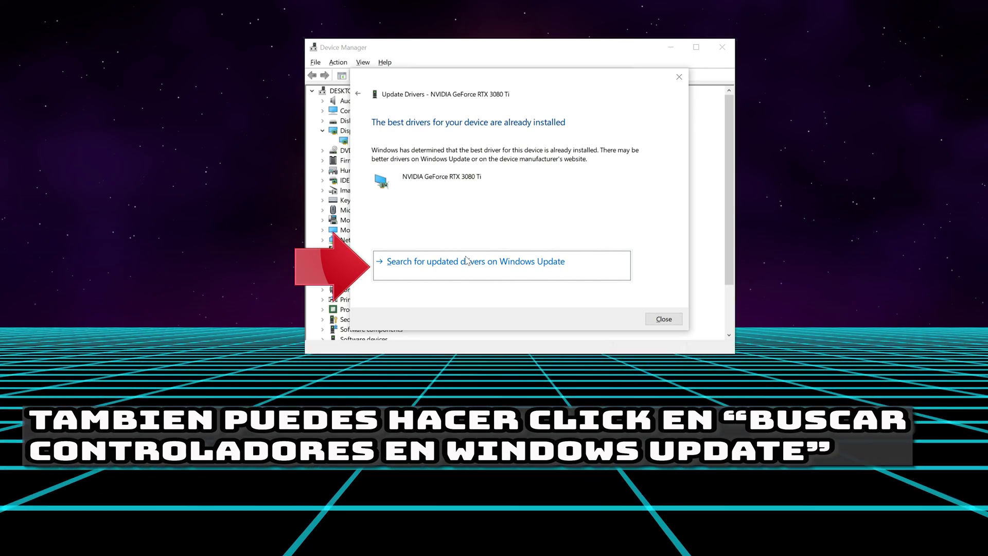
Close the driver update wizard, the display adapter's properties and Device Manager.
click(655, 319)
click(615, 80)
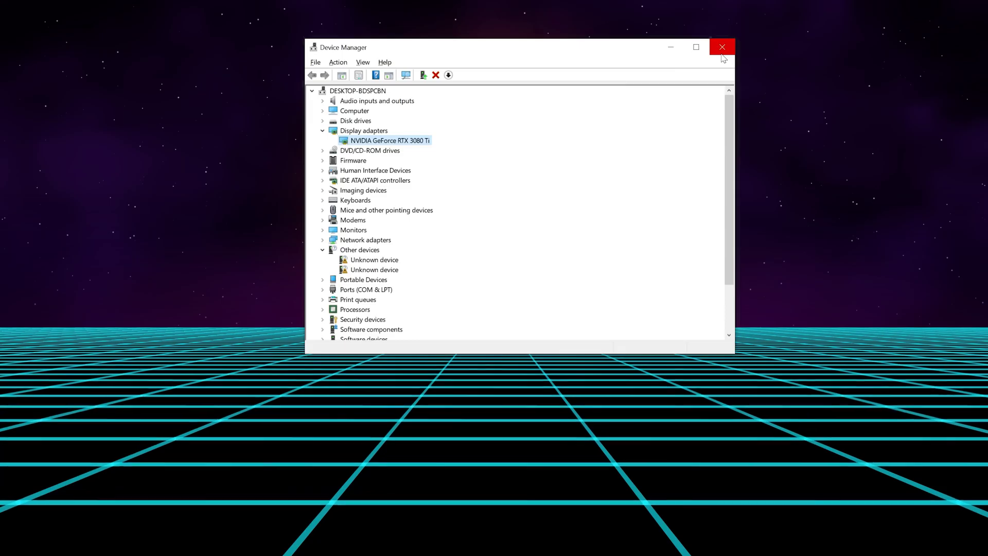
click(722, 52)
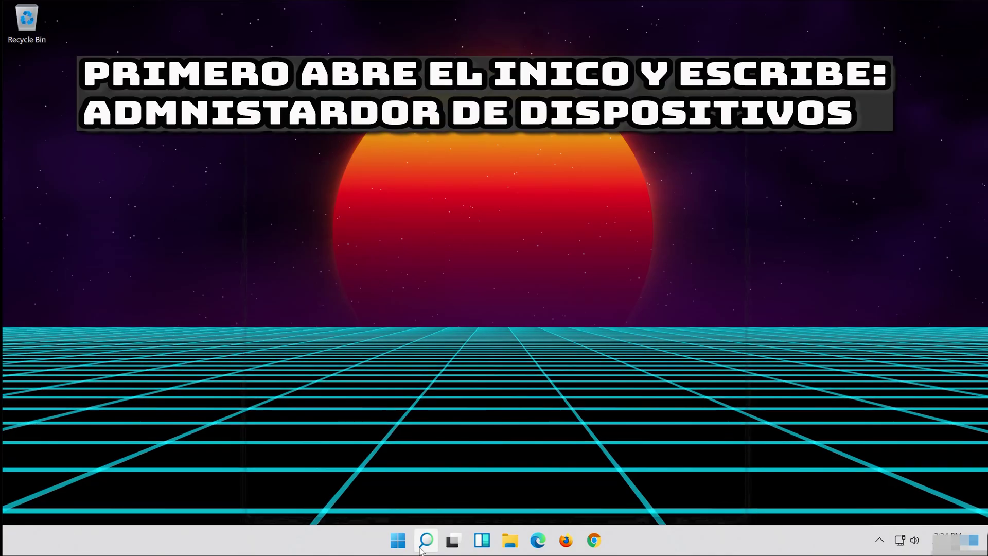
Reopen Device Manager by searching for device manager.
click(422, 545)
text(devi)
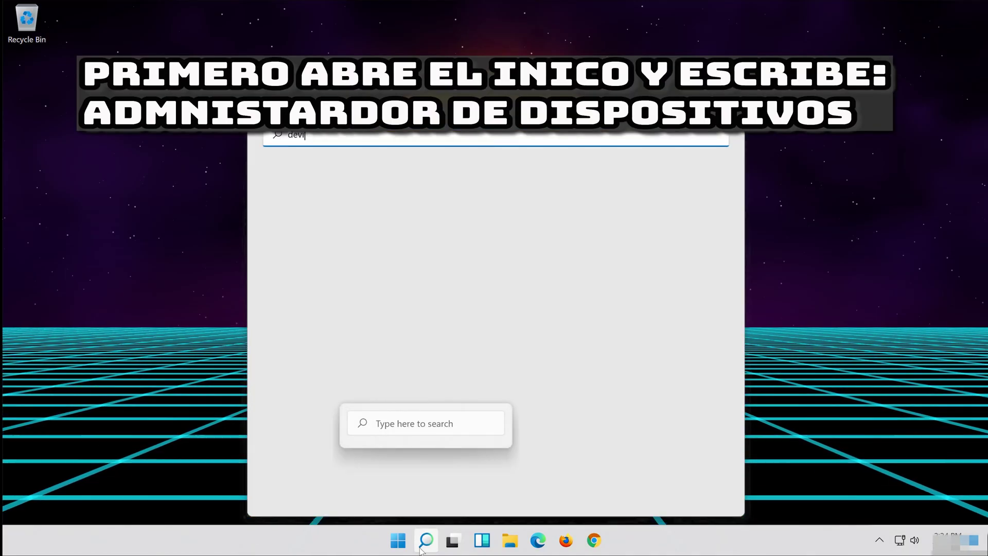
text(ce manager)
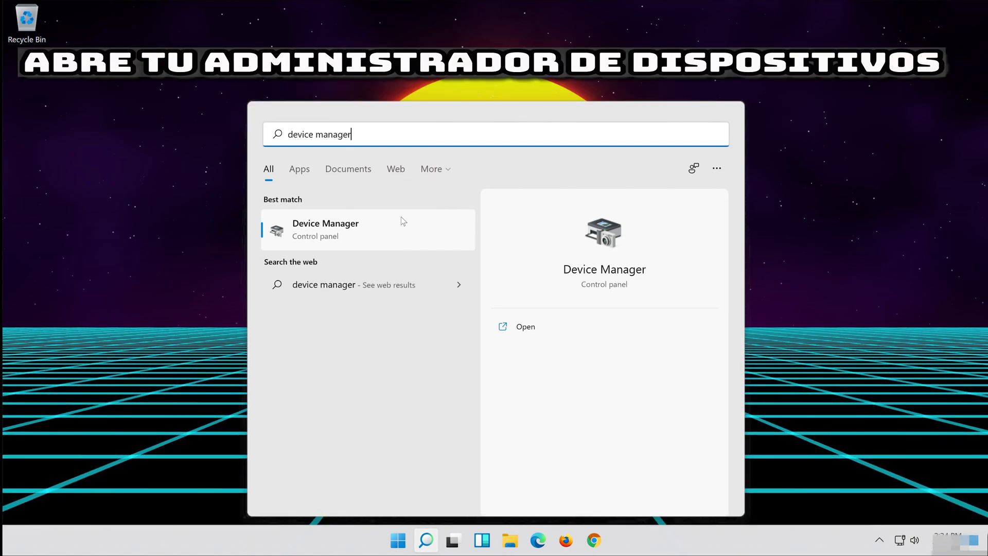
click(353, 232)
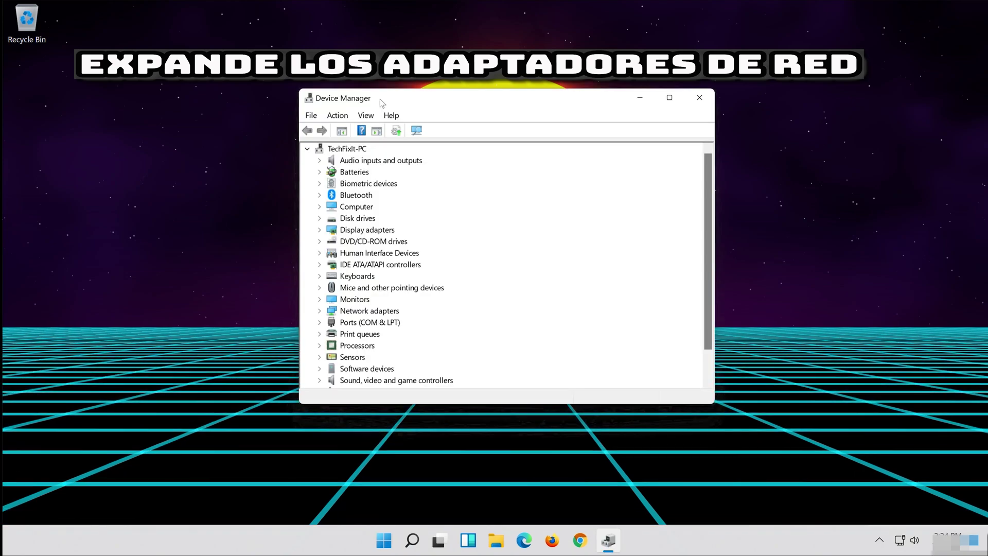
Open the properties of the Intel(R) 82574L Gigabit Network Connection under the network adapters.
click(363, 311)
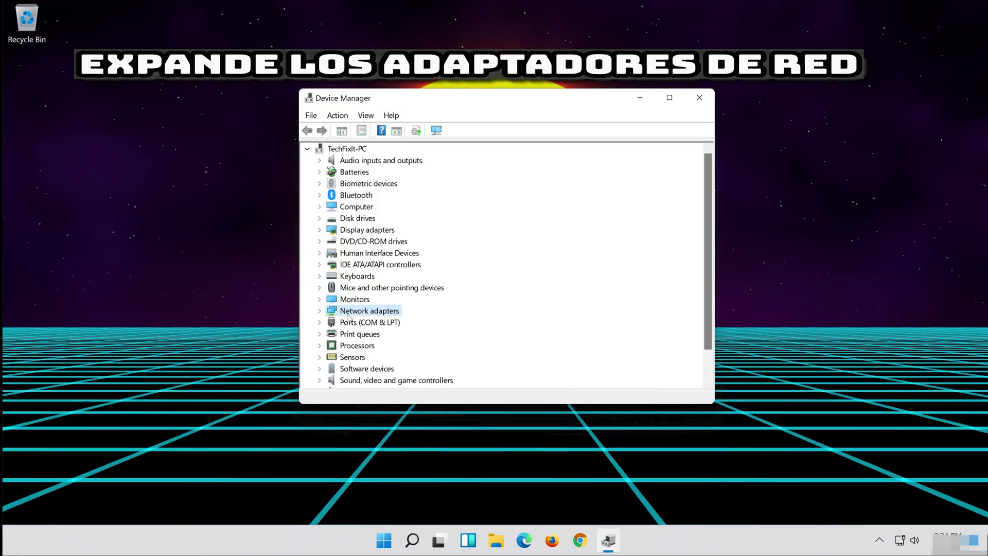
click(319, 311)
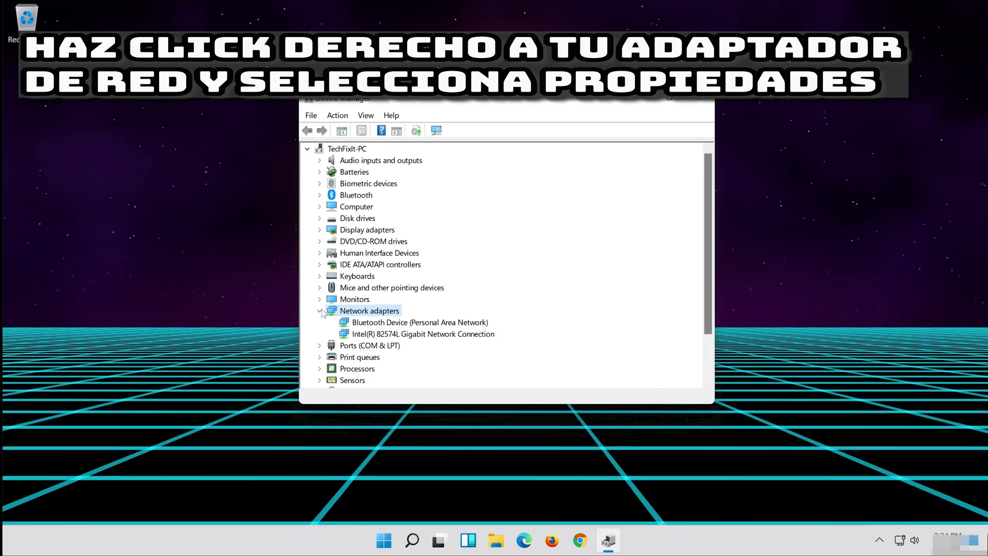
right_click(421, 336)
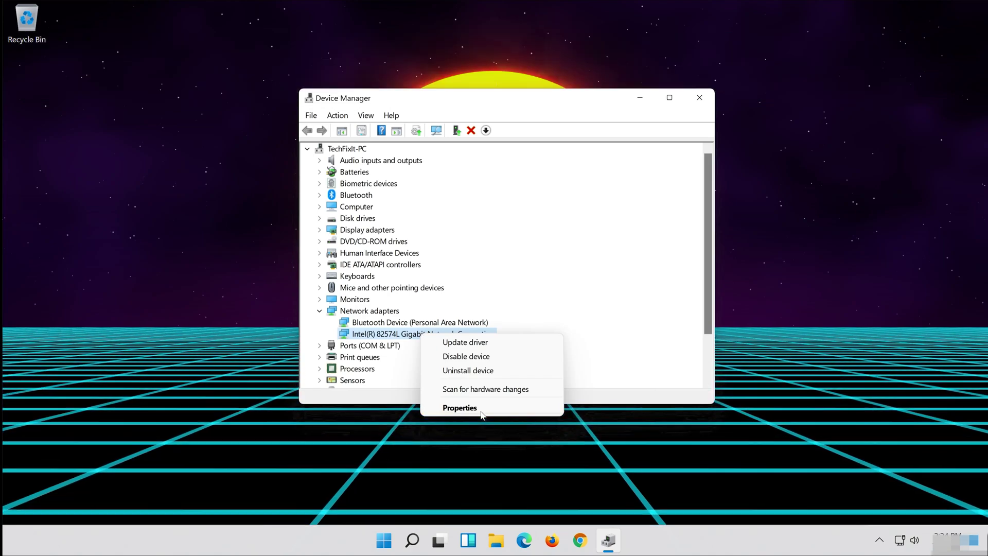
click(481, 411)
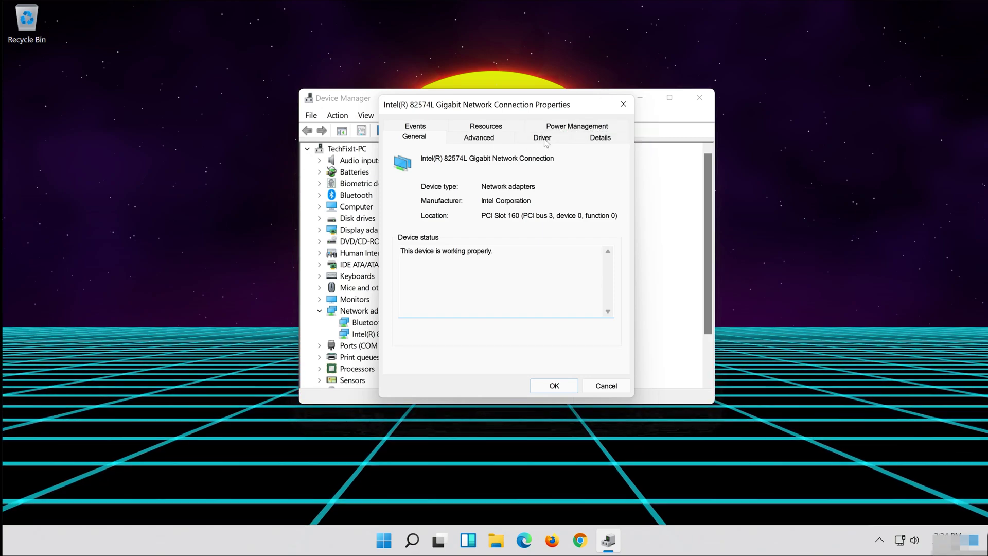
Search automatically for an updated driver for the Intel network adapter, and check for updates through Windows Update.
click(545, 142)
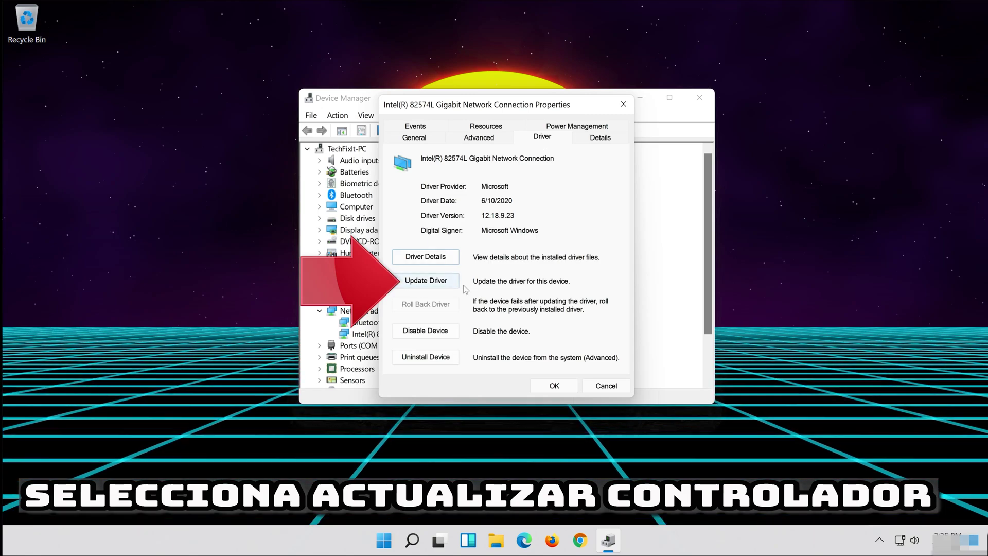
click(412, 284)
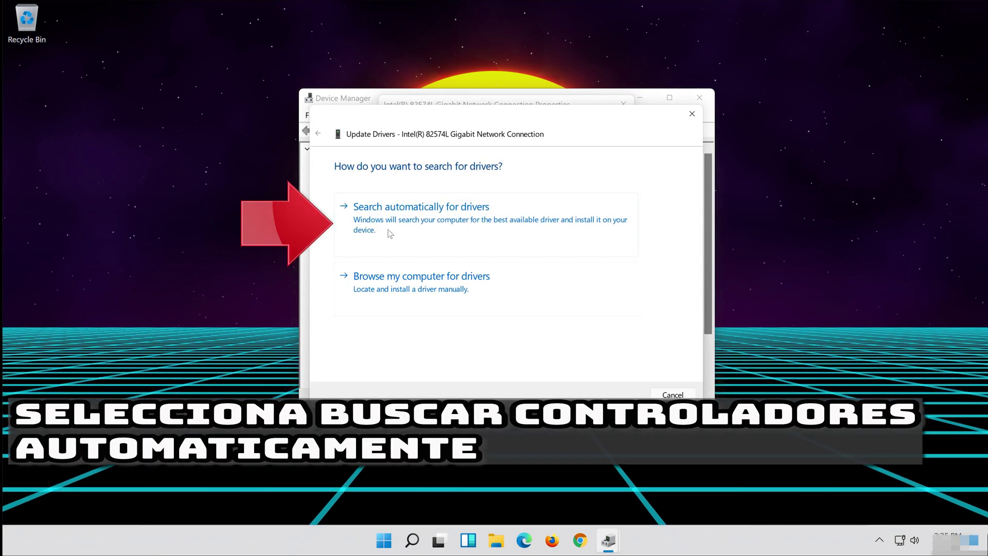
click(427, 222)
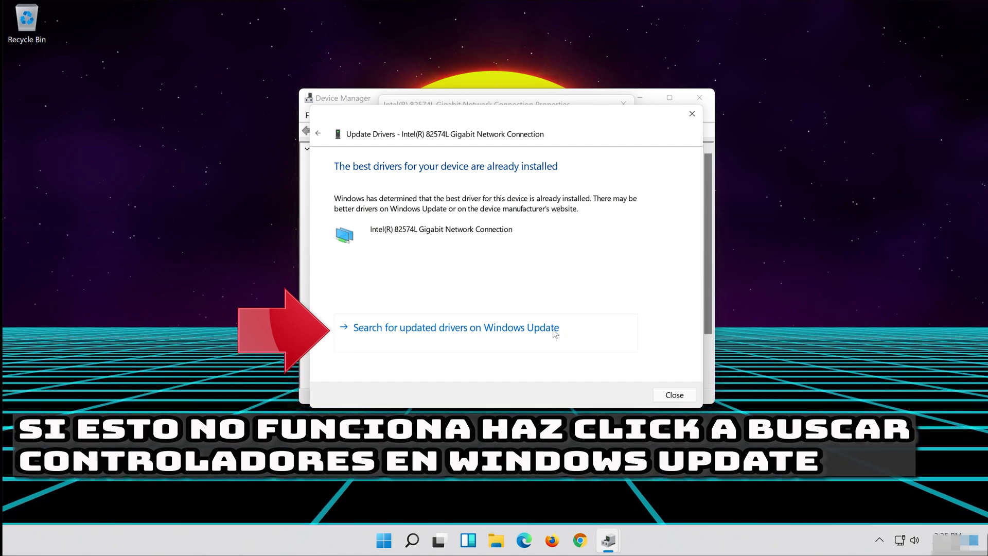
click(520, 337)
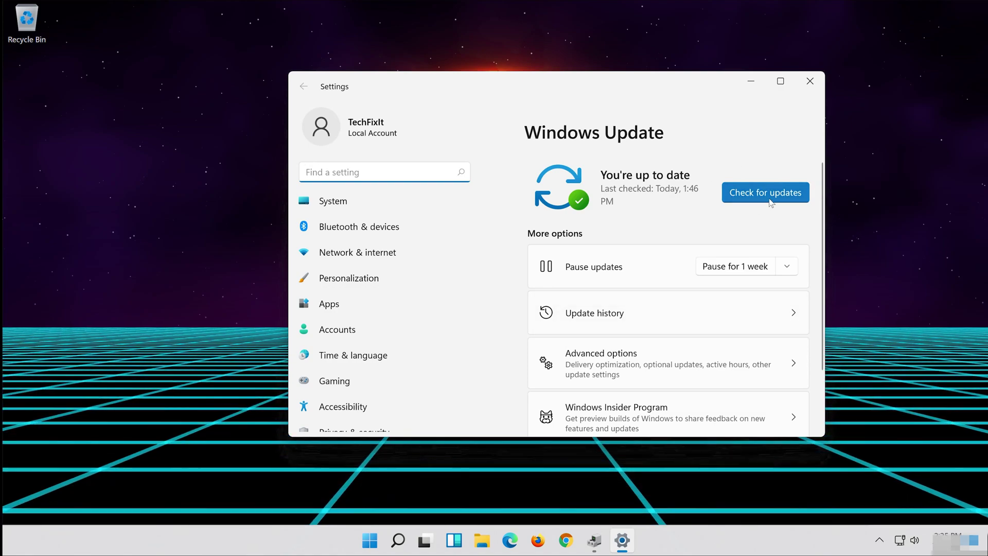
click(769, 200)
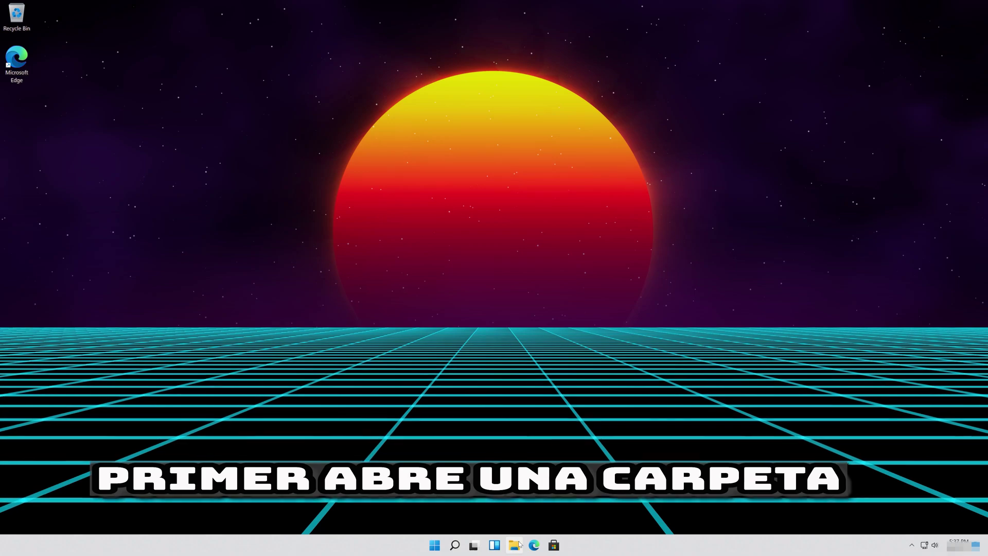
Open the properties of the Samsung USB (E:) drive from This PC and move the dialog over the File Explorer window.
click(515, 545)
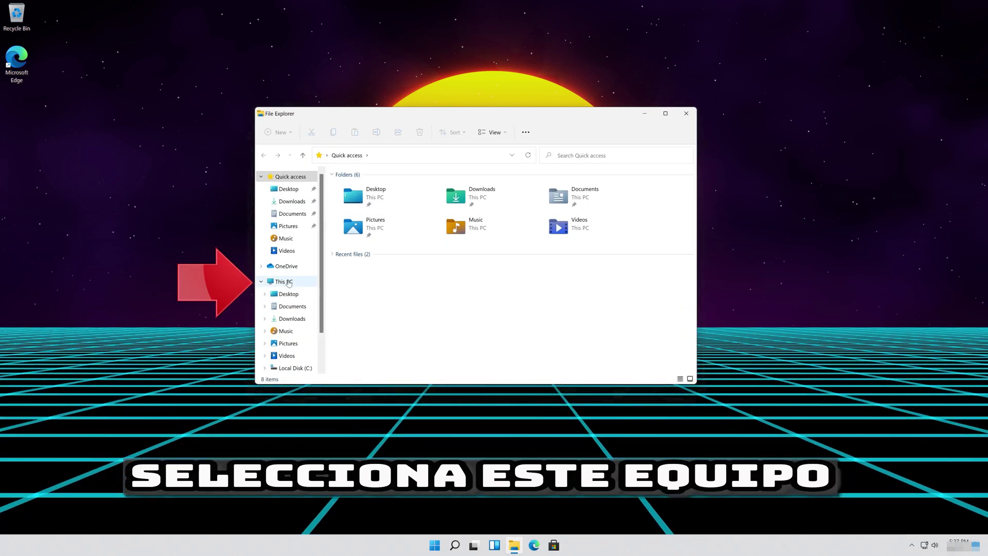
click(288, 283)
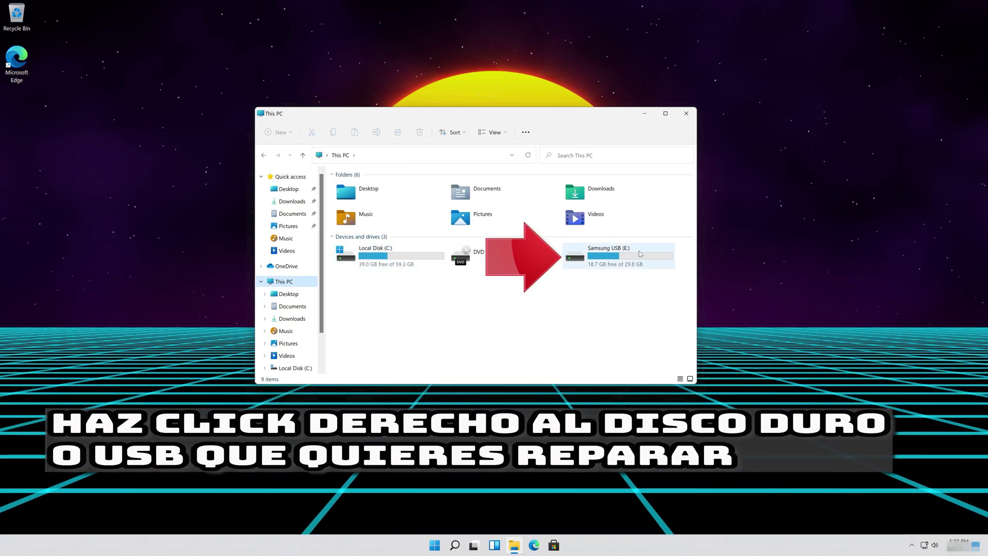
right_click(613, 259)
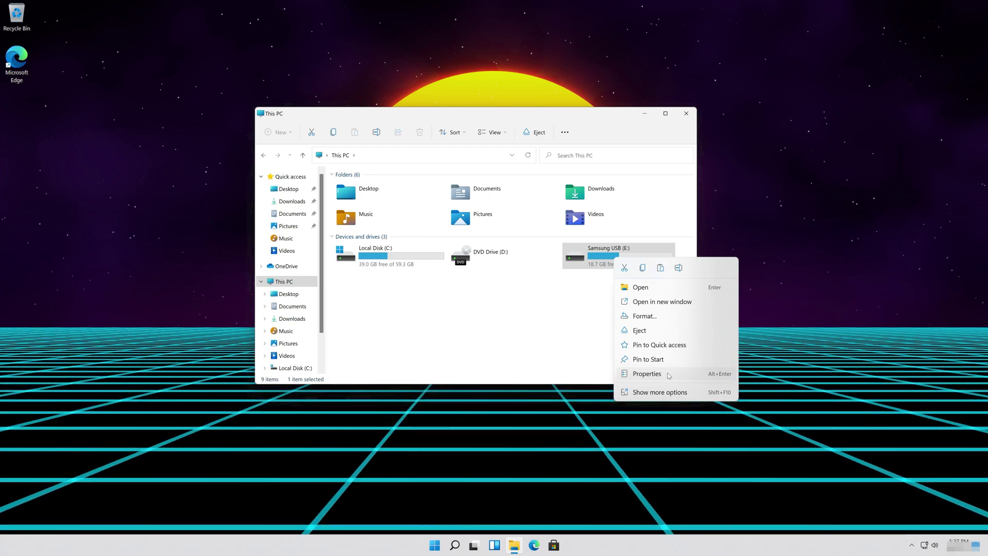
click(647, 373)
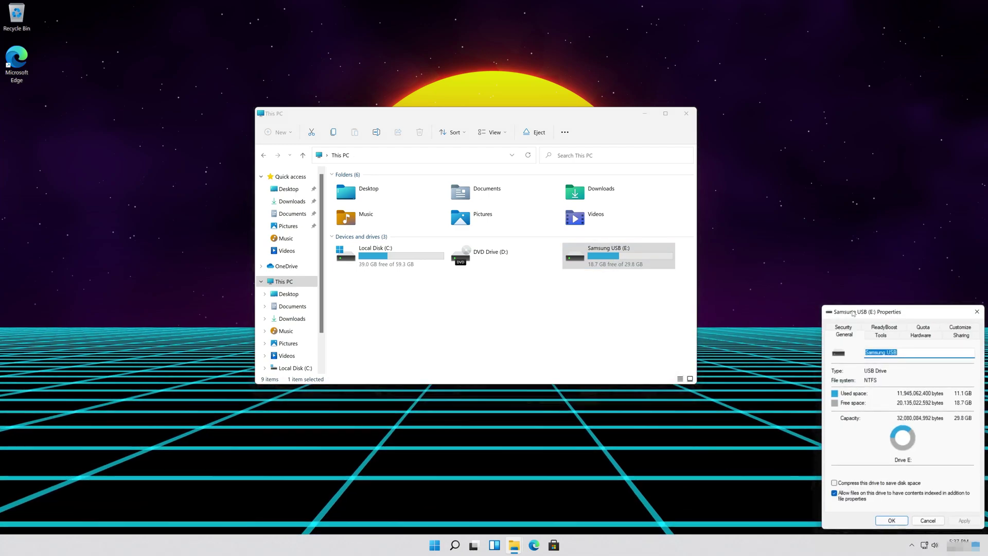
drag(831, 302, 451, 143)
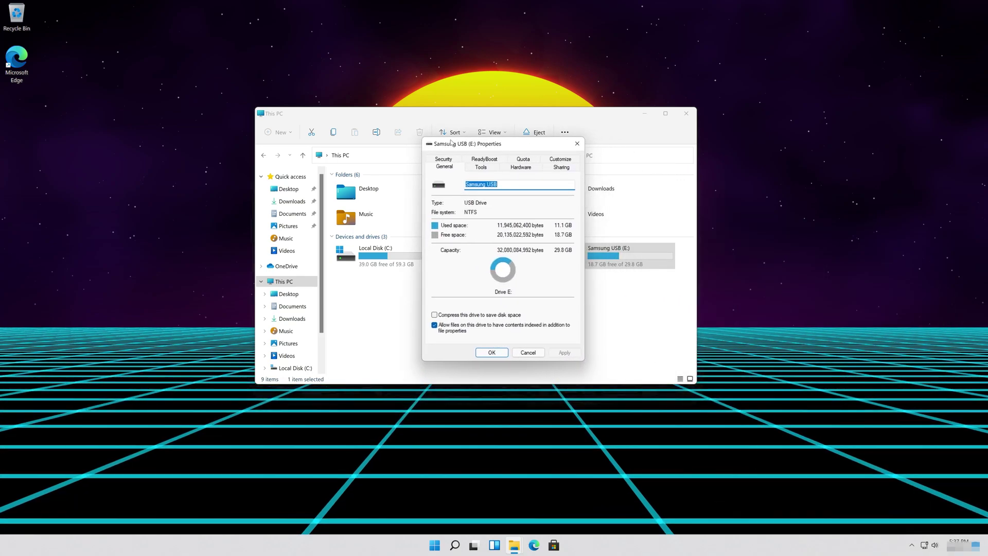
Check the Samsung USB (E:) drive for errors with Scan and repair drive, and close its properties.
click(493, 168)
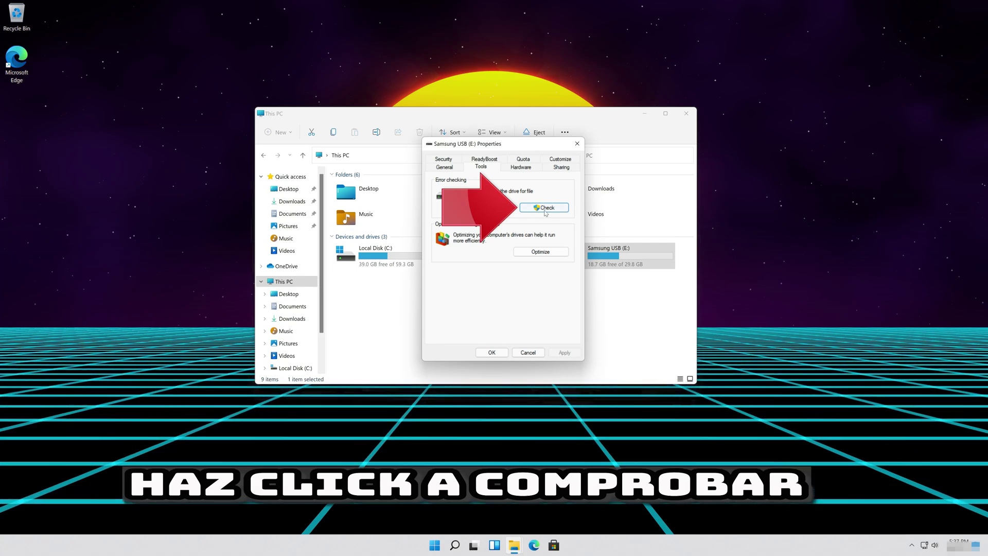
click(545, 208)
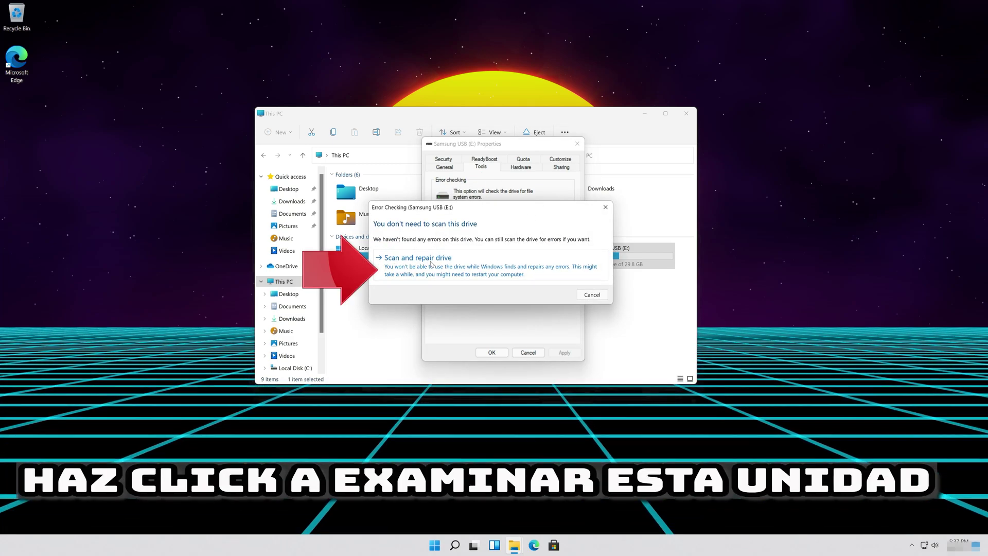
click(502, 263)
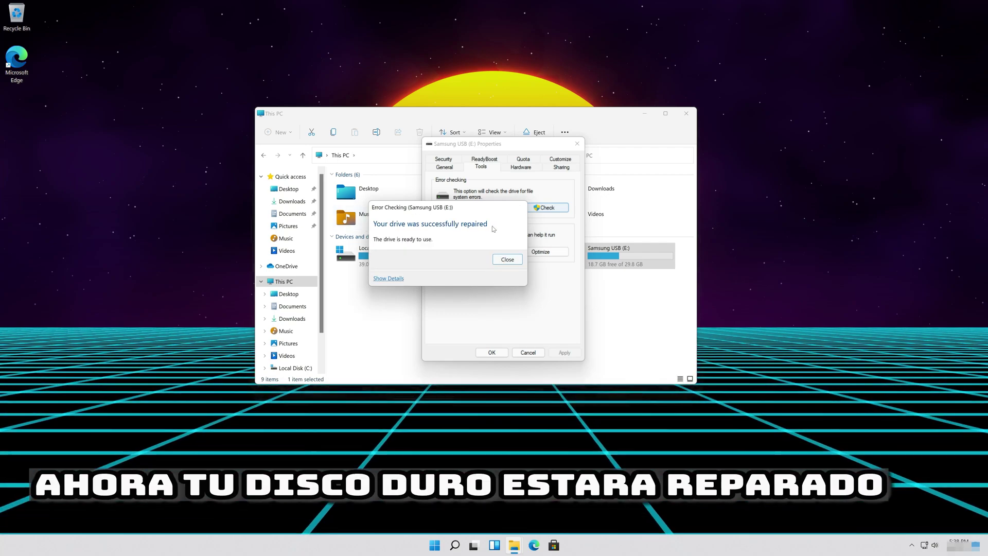
click(507, 260)
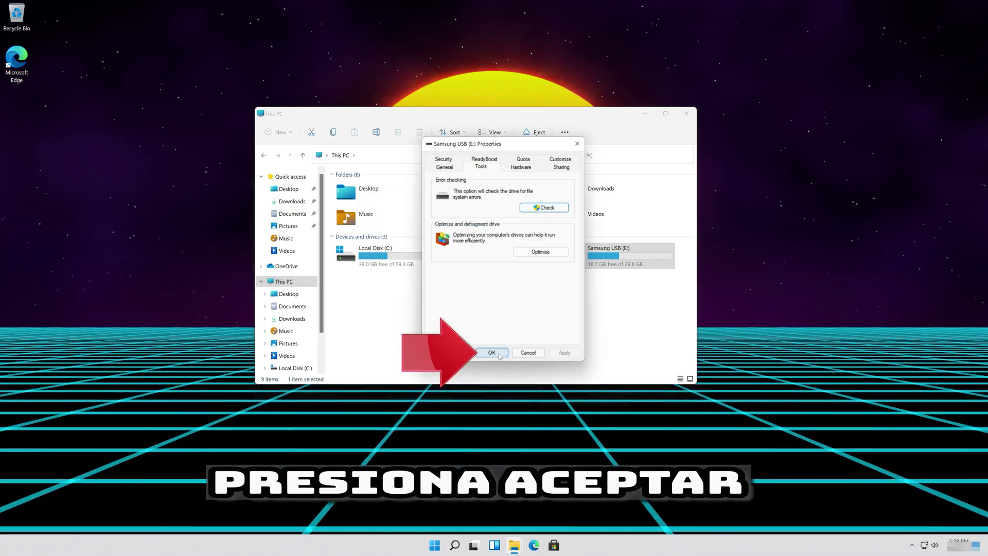
click(499, 354)
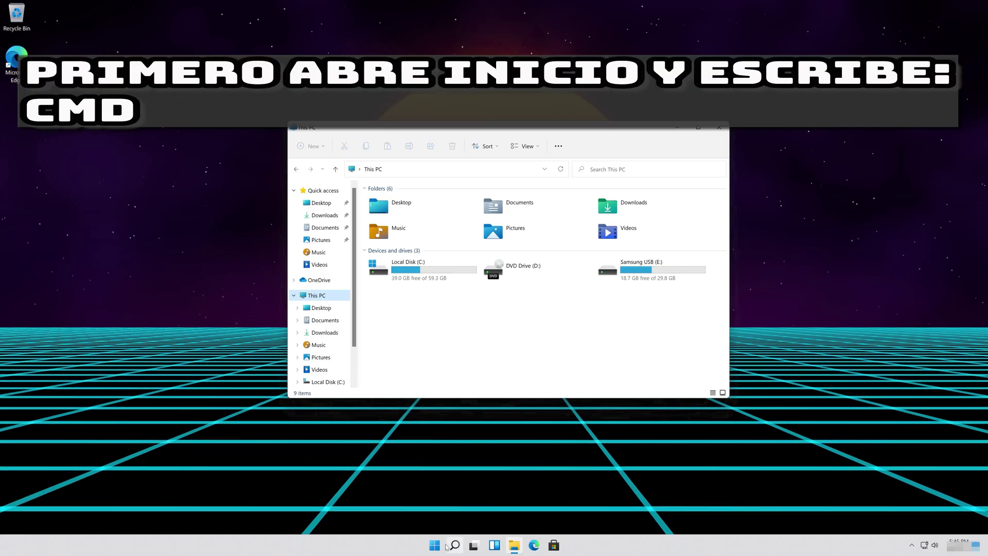
Search for cmd and run Command Prompt as administrator.
click(432, 545)
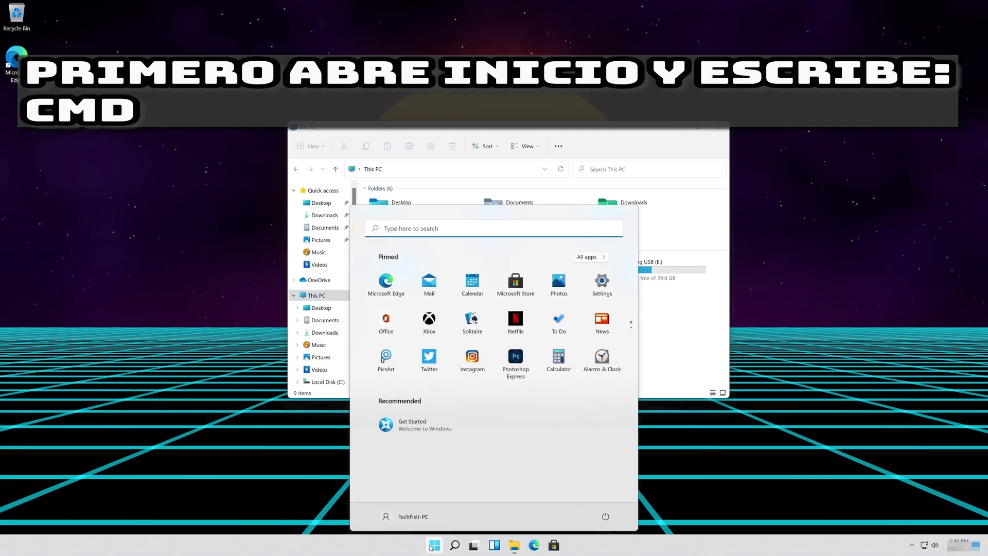
text(cmd)
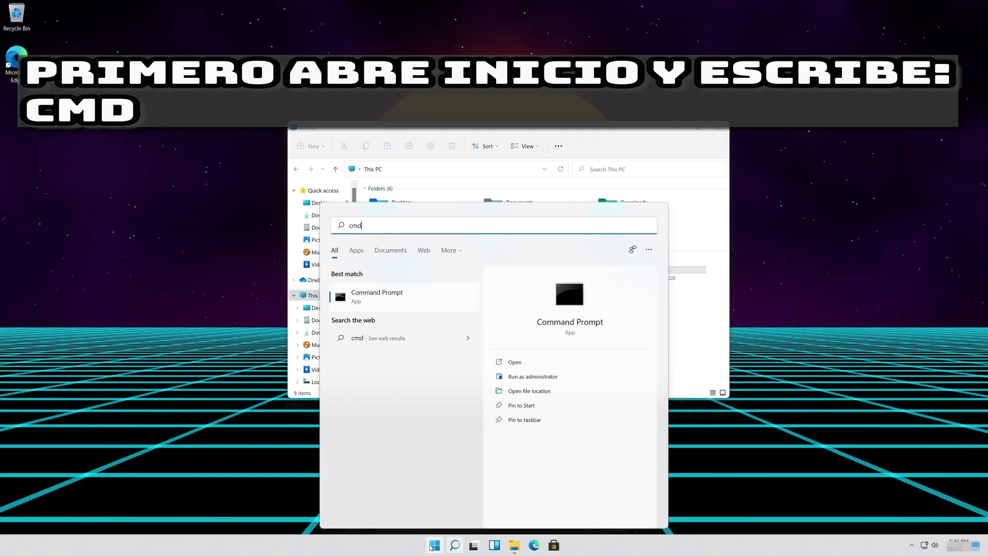
right_click(390, 300)
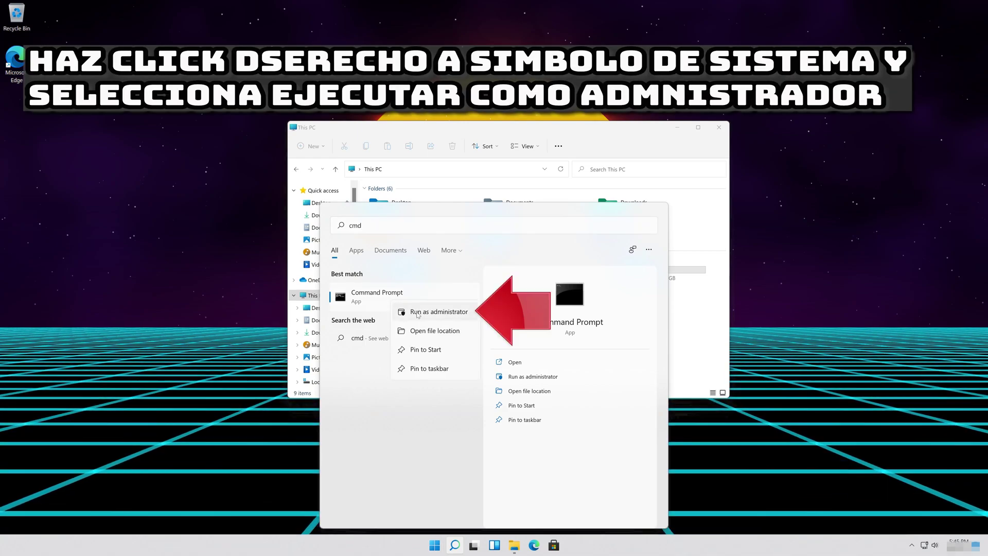
click(442, 313)
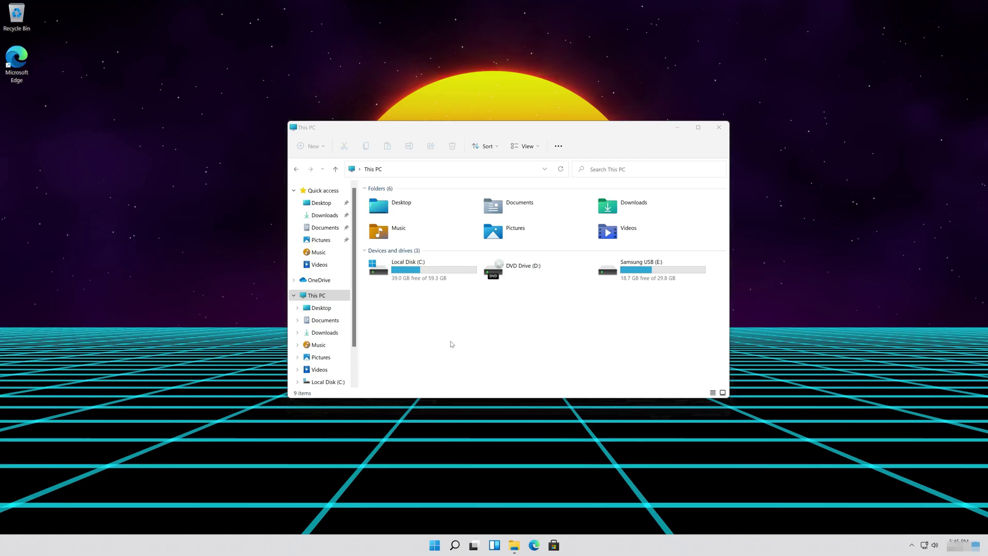
Run the command chkdsk e: /f /r in the administrator Command Prompt.
drag(271, 48, 398, 176)
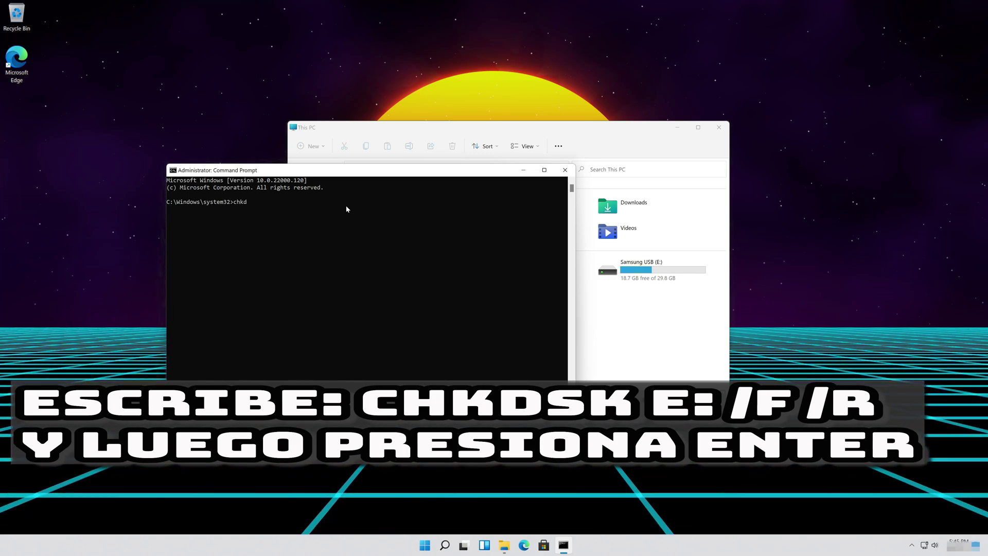
text(e: /f /r)
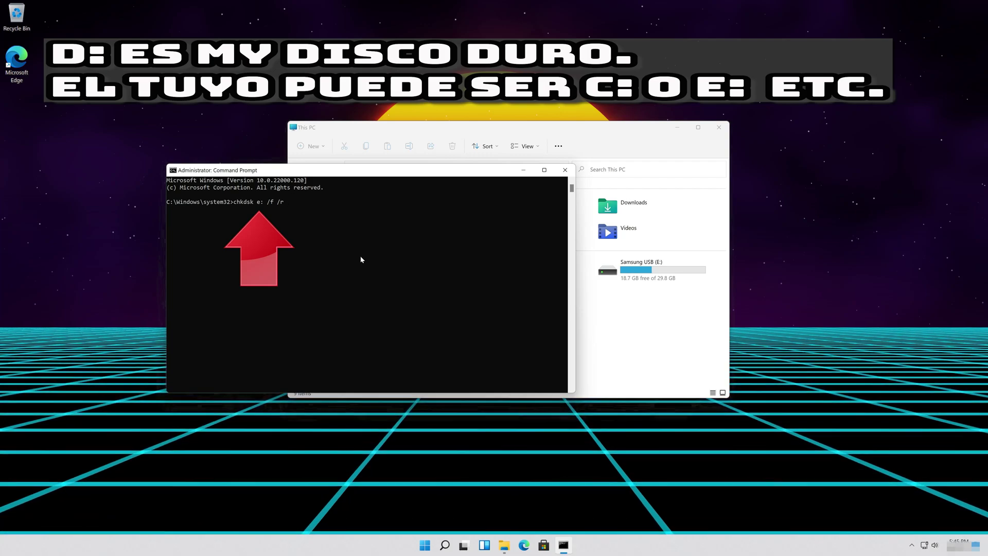
key(Return)
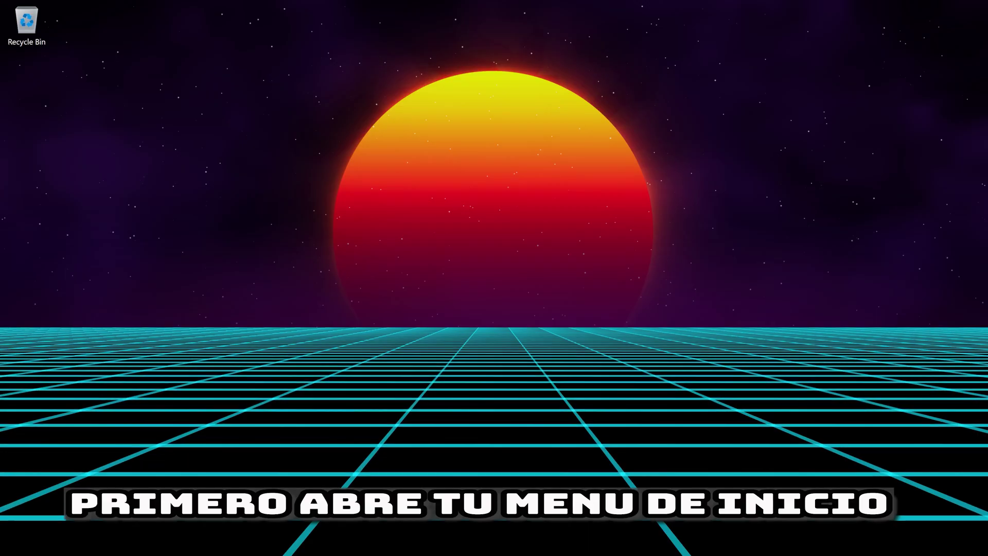
Open Settings and go to the advanced options of Windows Update.
key(super)
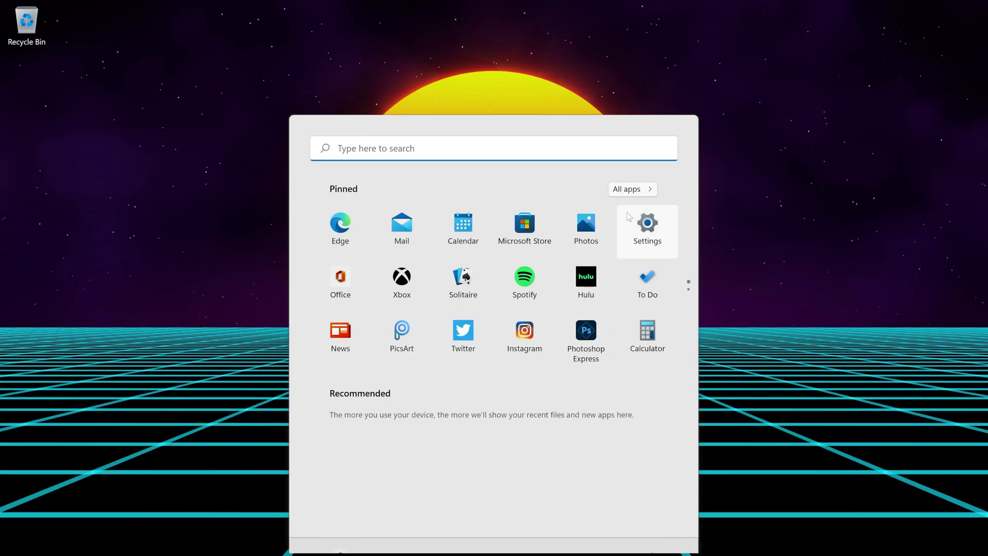
click(646, 231)
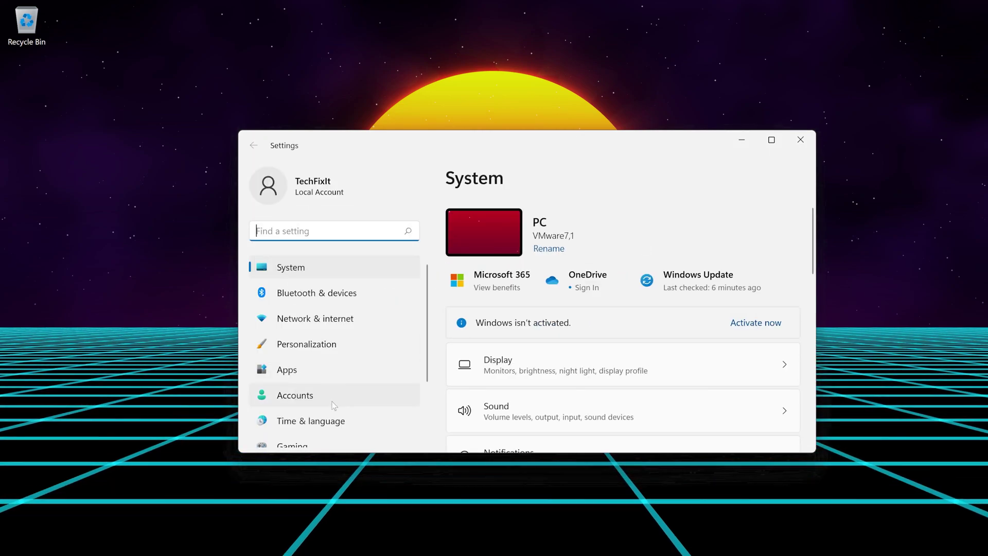
scroll(332, 405, down, 3)
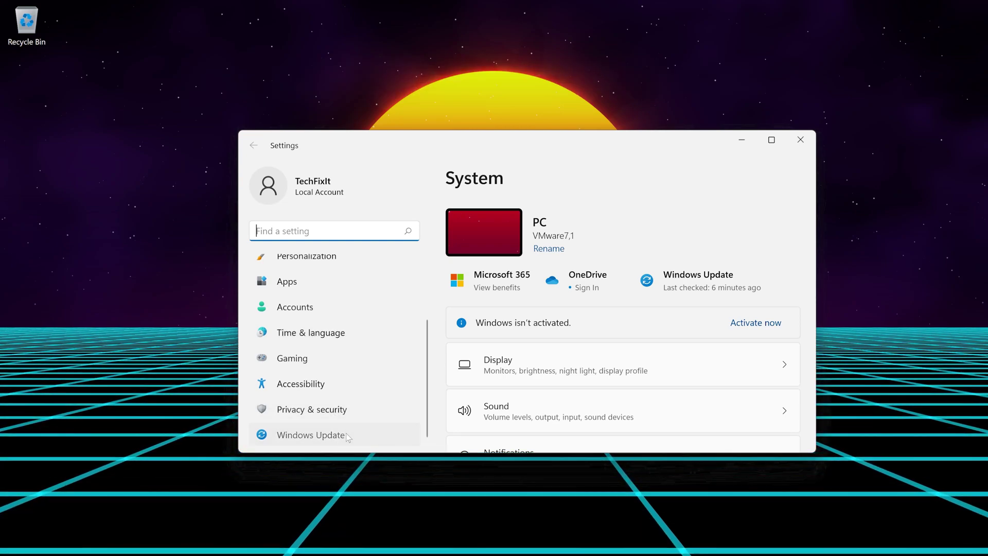
click(346, 437)
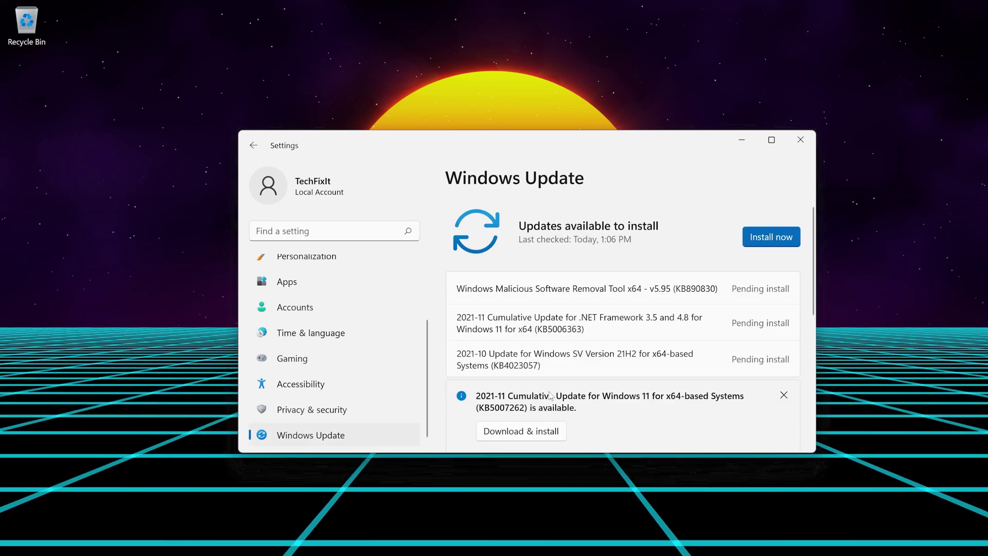
scroll(550, 395, down, 5)
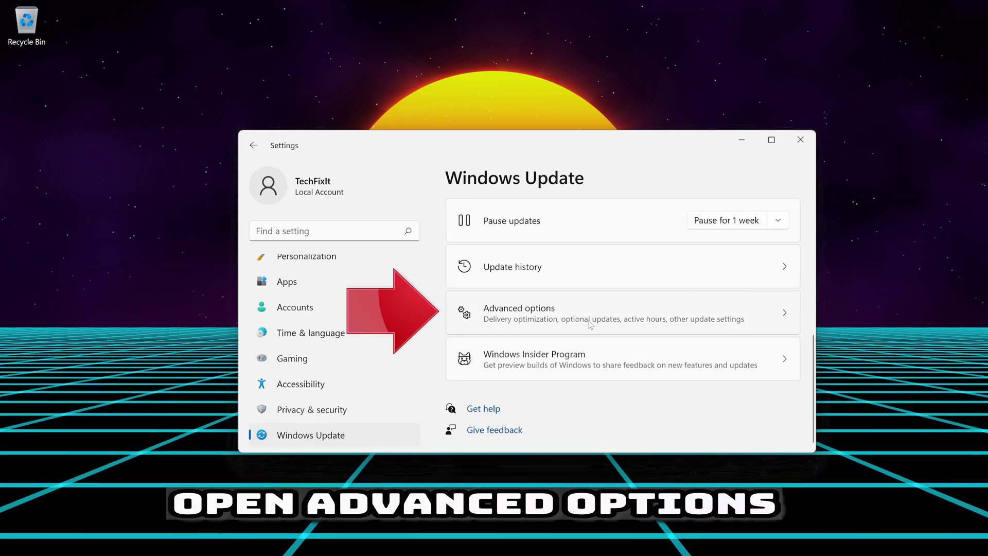
click(569, 323)
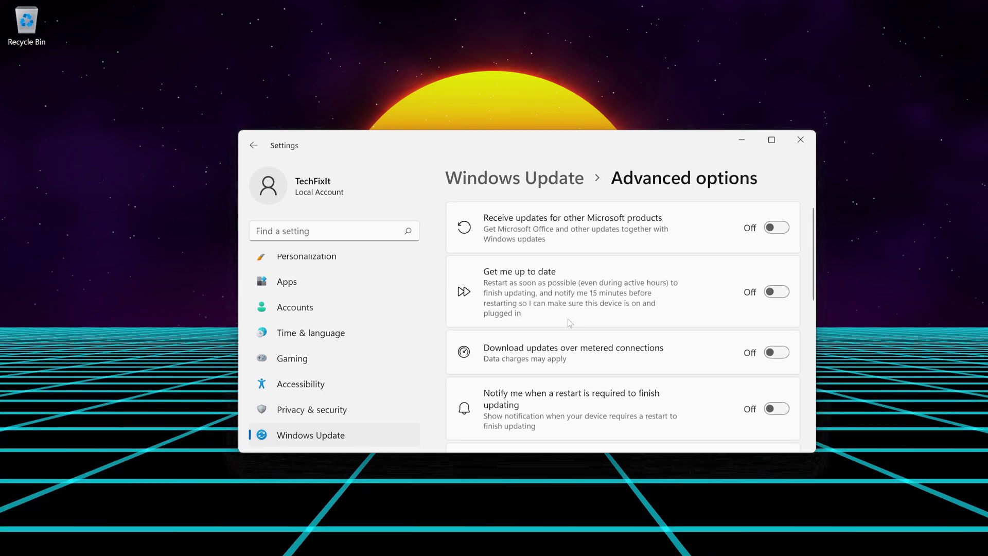
Open the Recovery settings and restart the PC into advanced startup, confirming the restart.
scroll(568, 322, down, 5)
scroll(568, 320, down, 3)
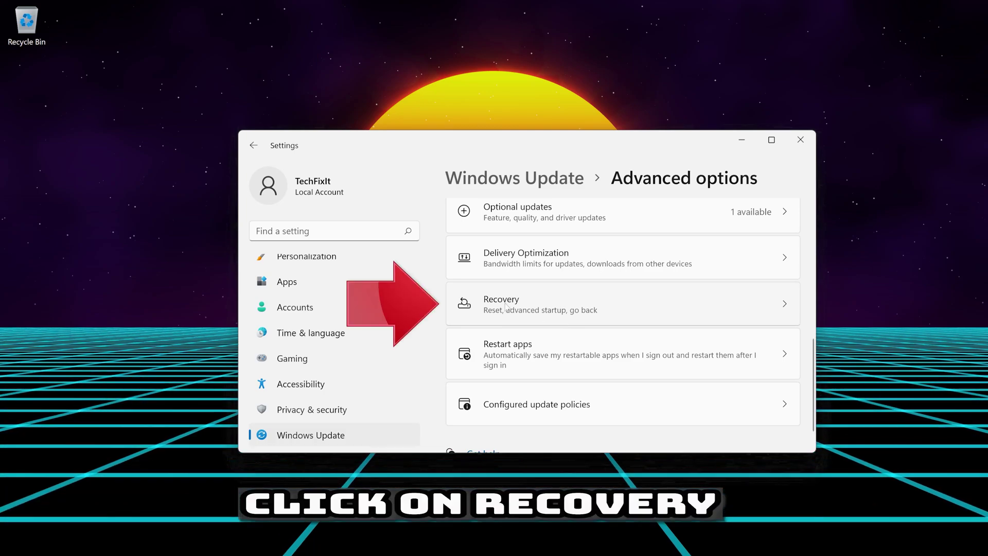
click(595, 309)
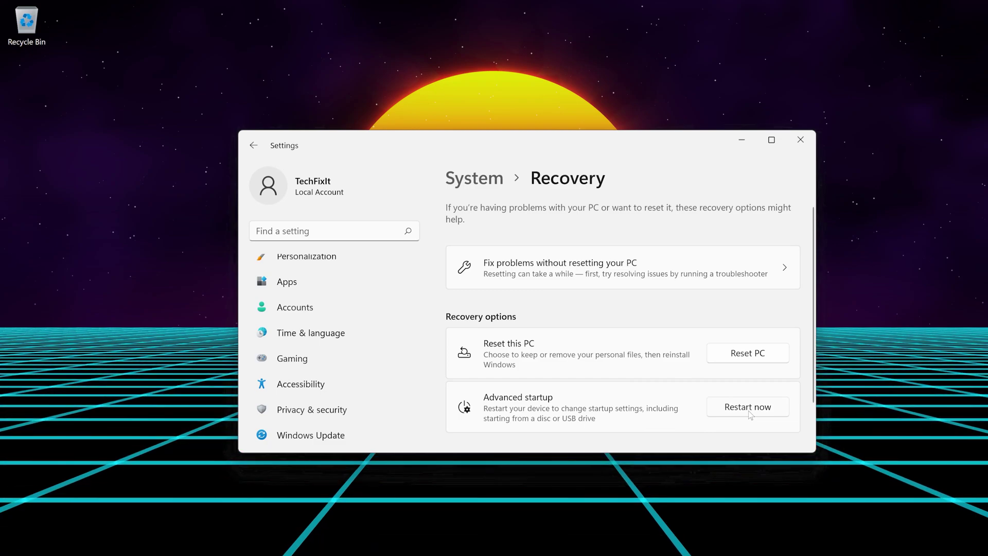
click(750, 410)
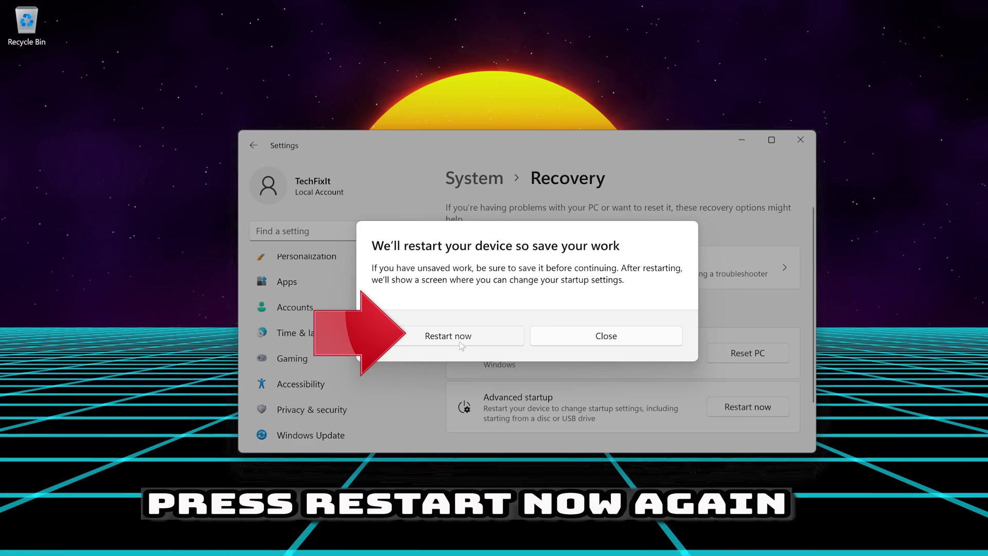
click(448, 335)
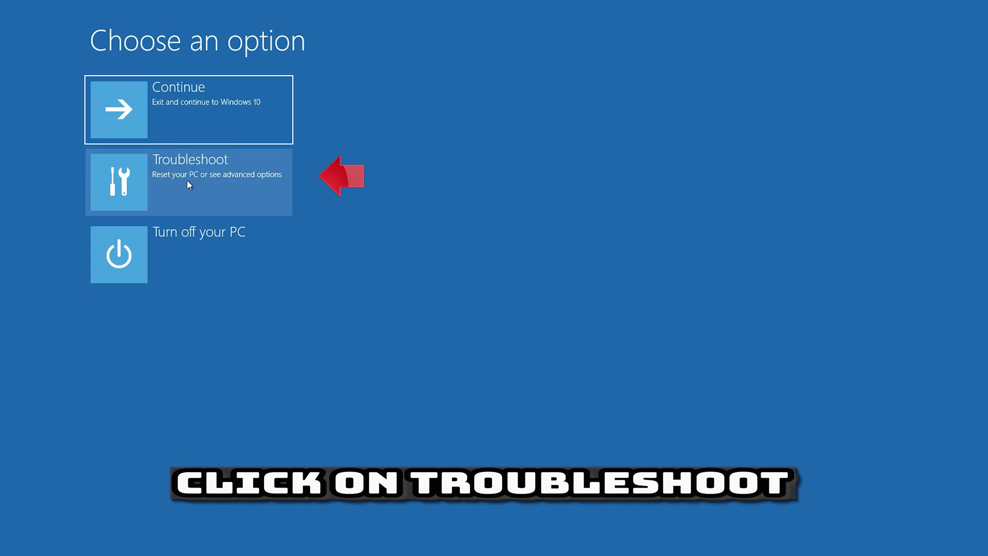
Go through the advanced troubleshooting options to Startup Settings, restart, and boot with Enable Safe Mode with Networking.
click(200, 180)
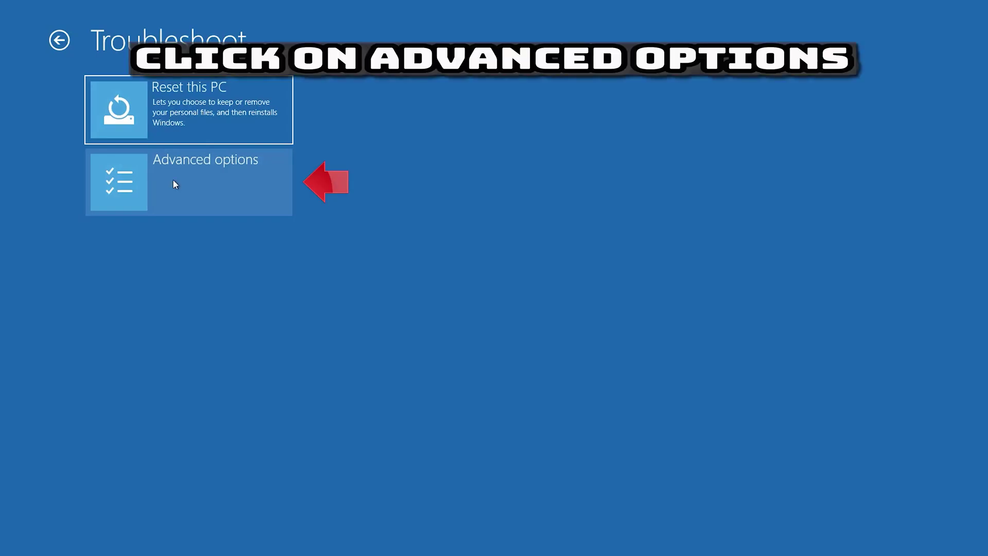
click(200, 183)
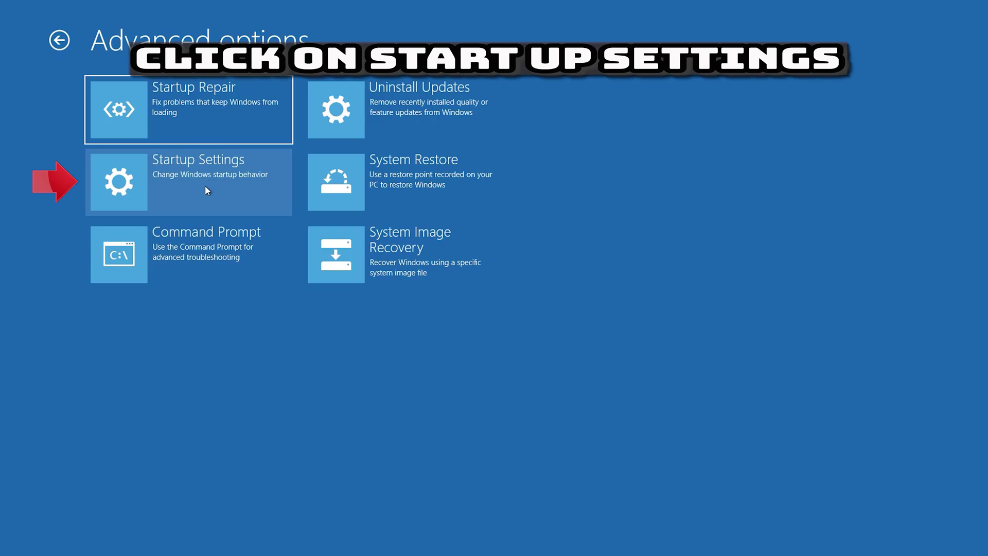
click(205, 186)
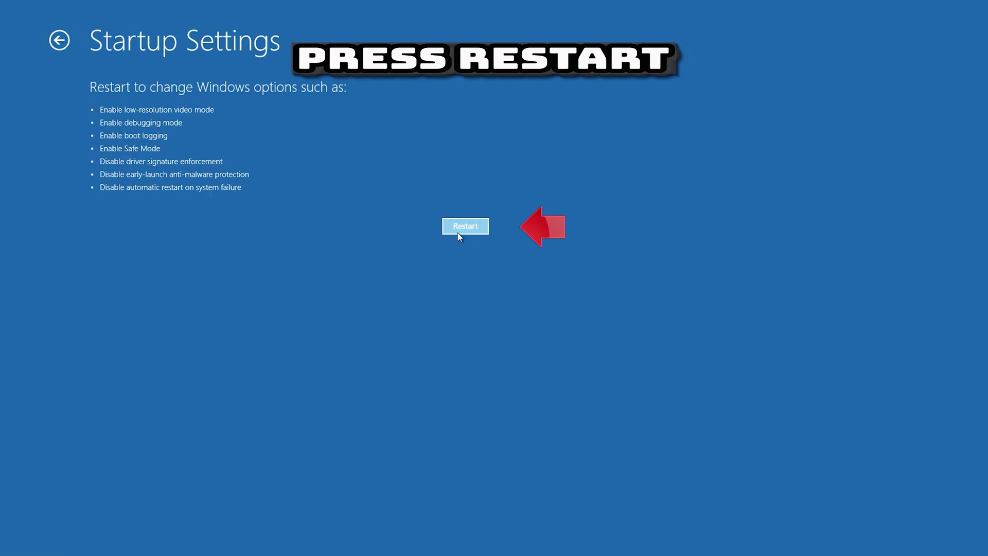
click(460, 229)
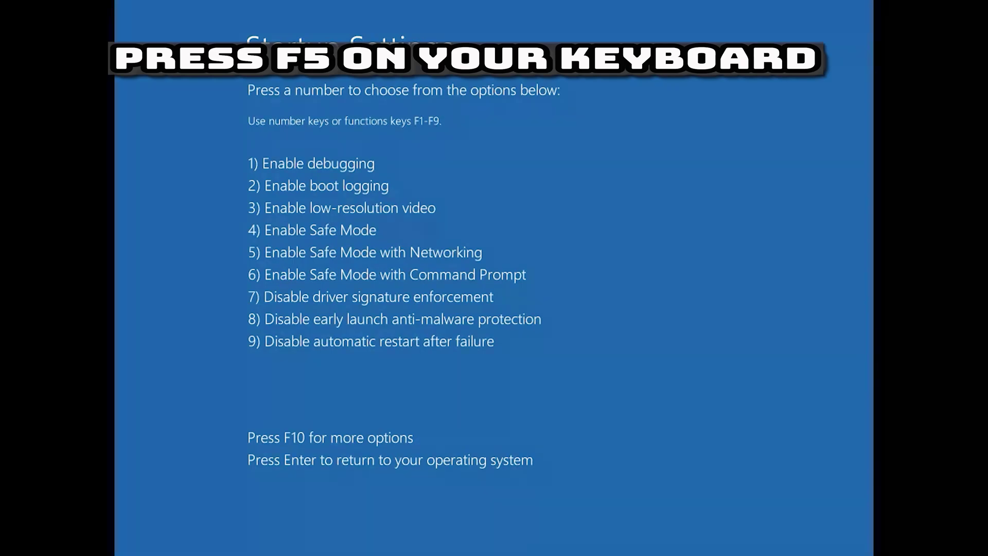
key(F5)
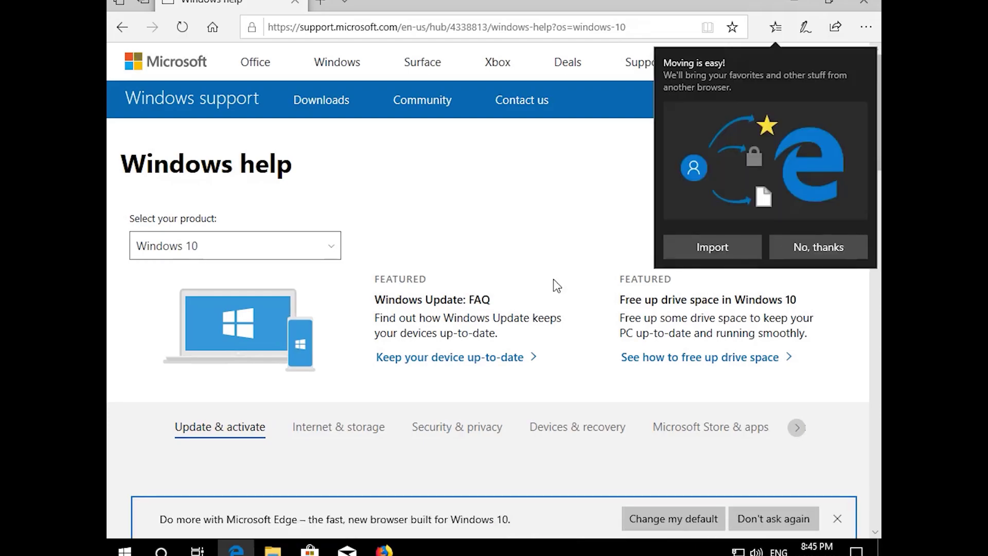
Close the Windows help browser window, search for memory, and run Windows Memory Diagnostic with an immediate restart and check for problems.
click(864, 2)
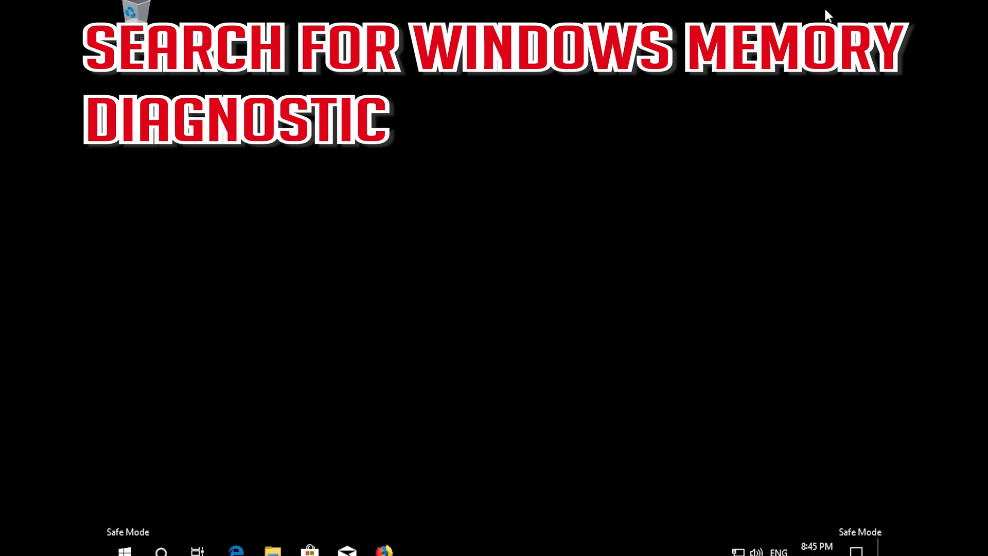
key(super)
text(memory)
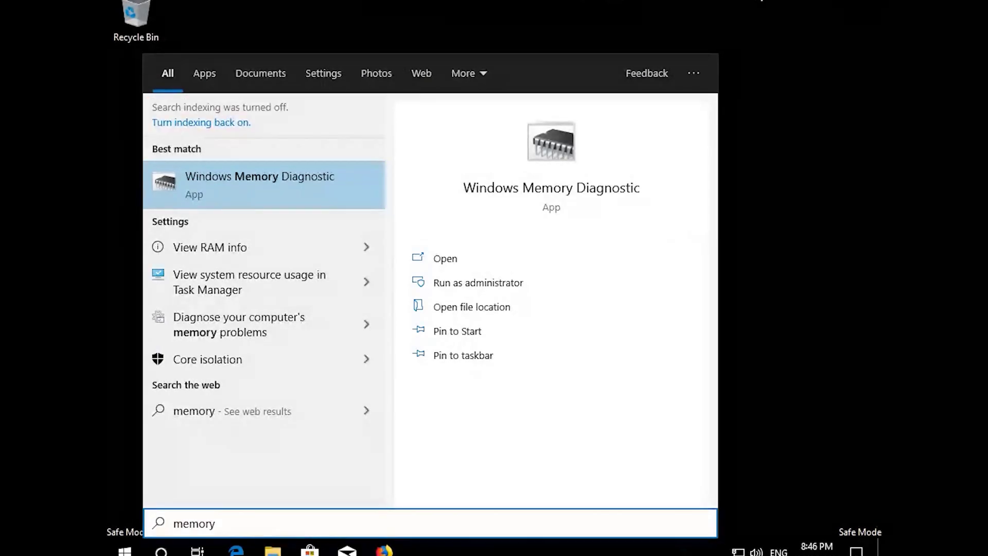
click(276, 188)
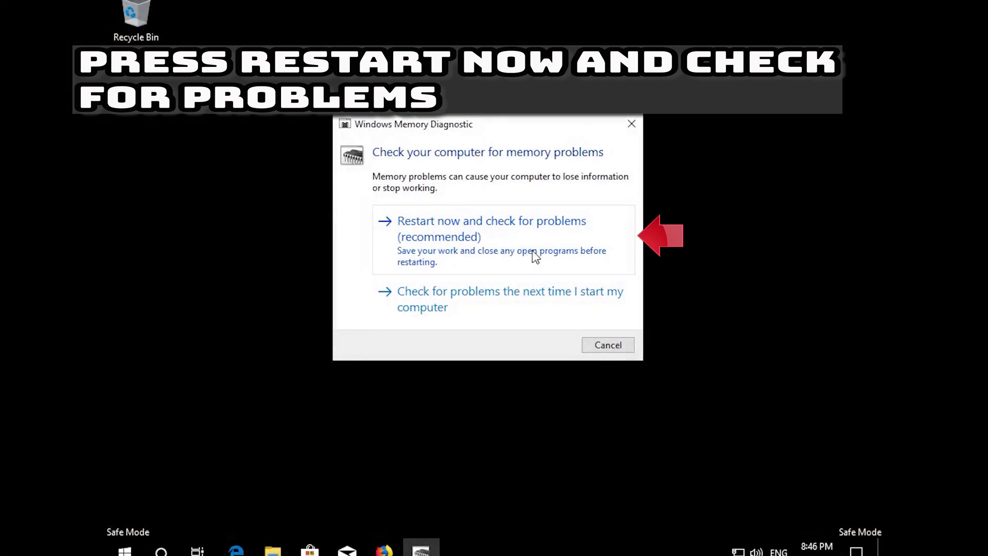
click(535, 257)
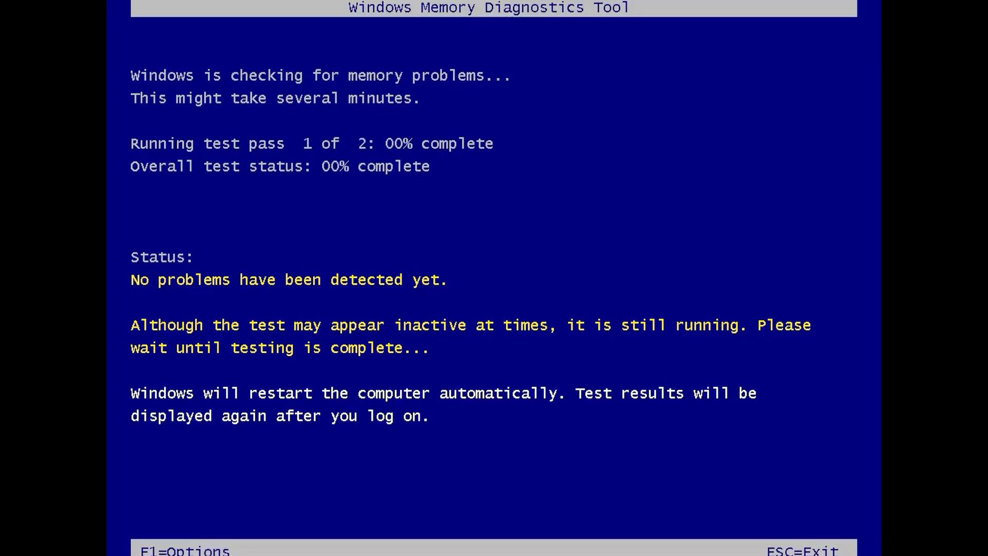